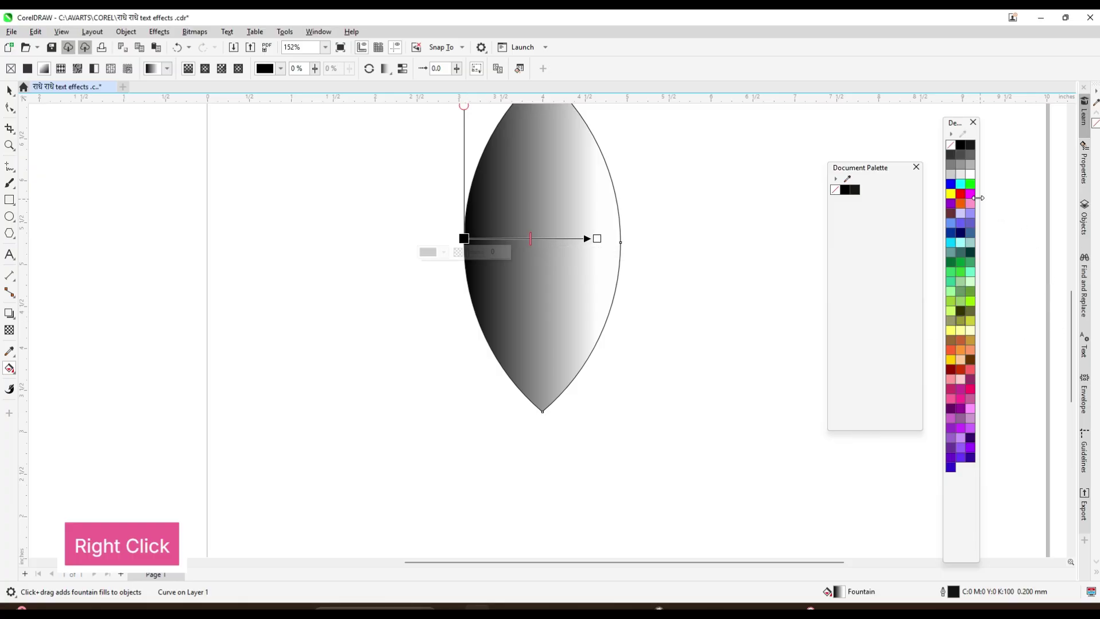
Set the start colour of the petal shape's fountain fill to orange and remove the shape's outline
click(954, 352)
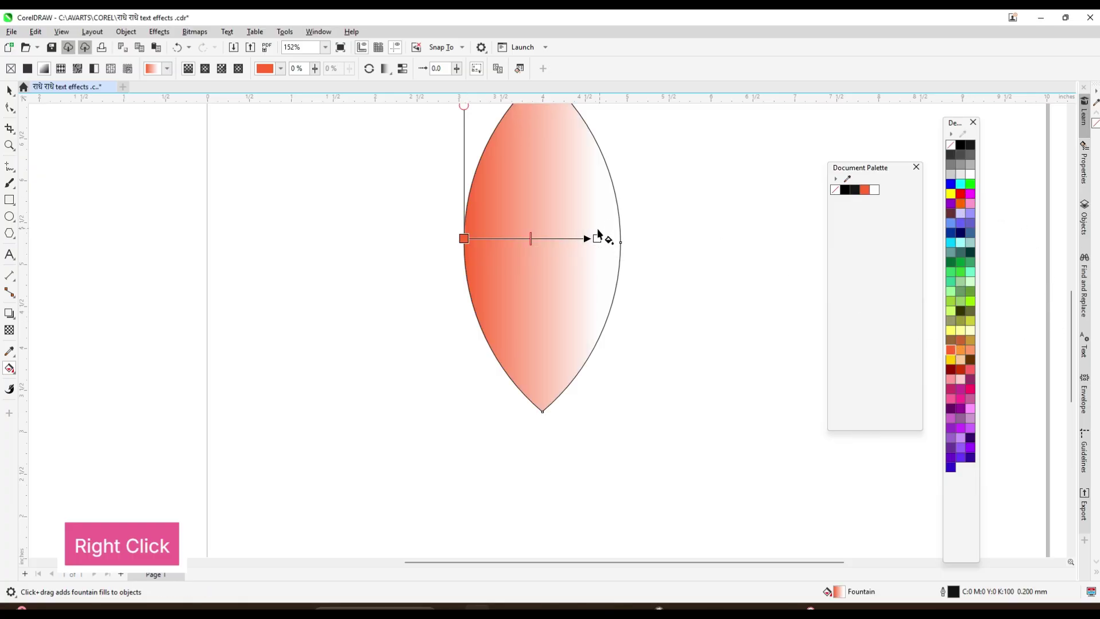
click(596, 239)
right_click(835, 190)
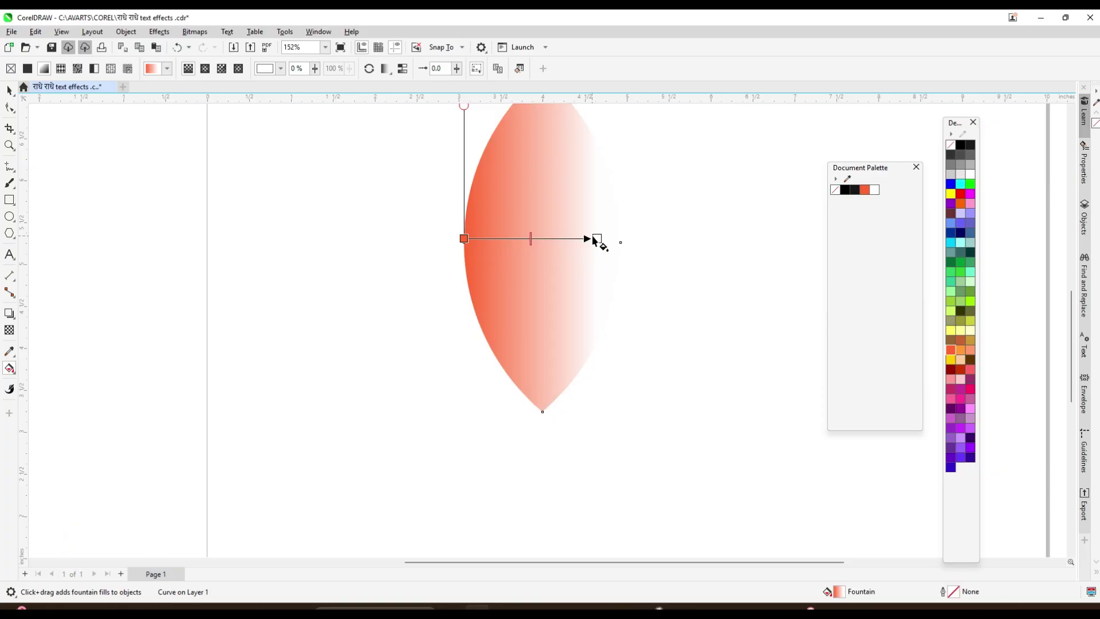
Set the transparency of the fountain fill's white end node to 100%
click(604, 255)
text(100)
key(Return)
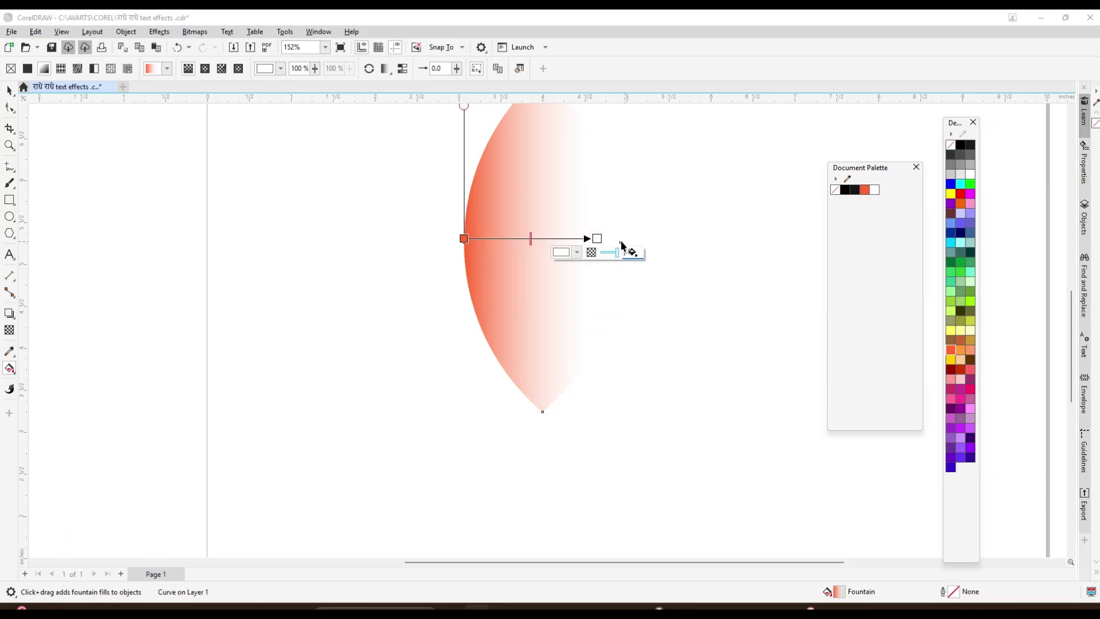
Move the gradient's start node inward and recolour it with a darker shade of magenta
drag(464, 238, 487, 239)
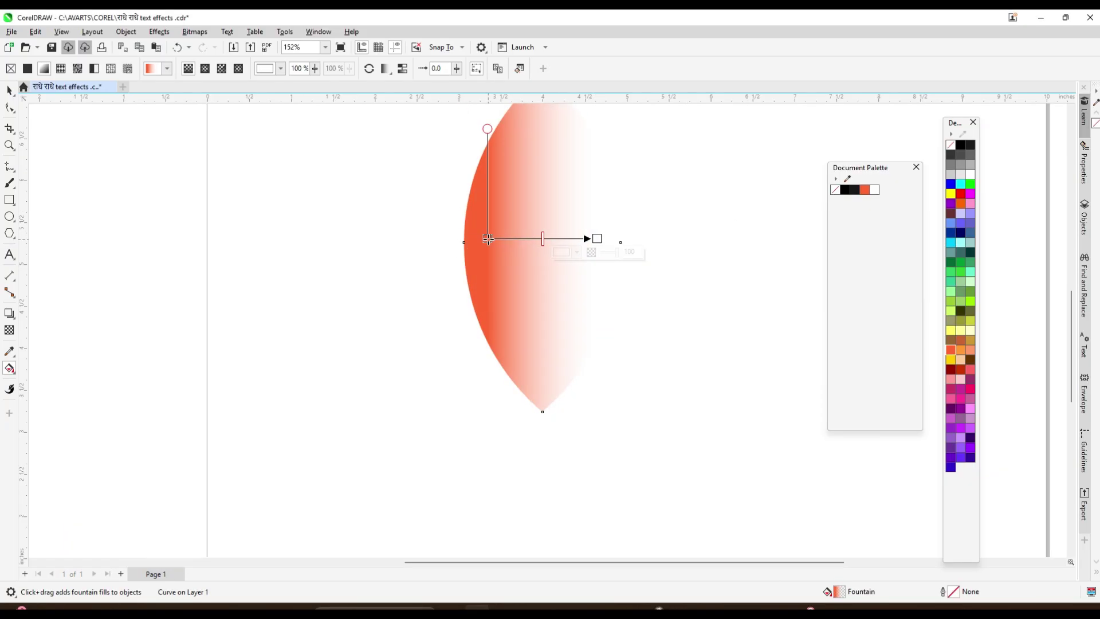
click(970, 194)
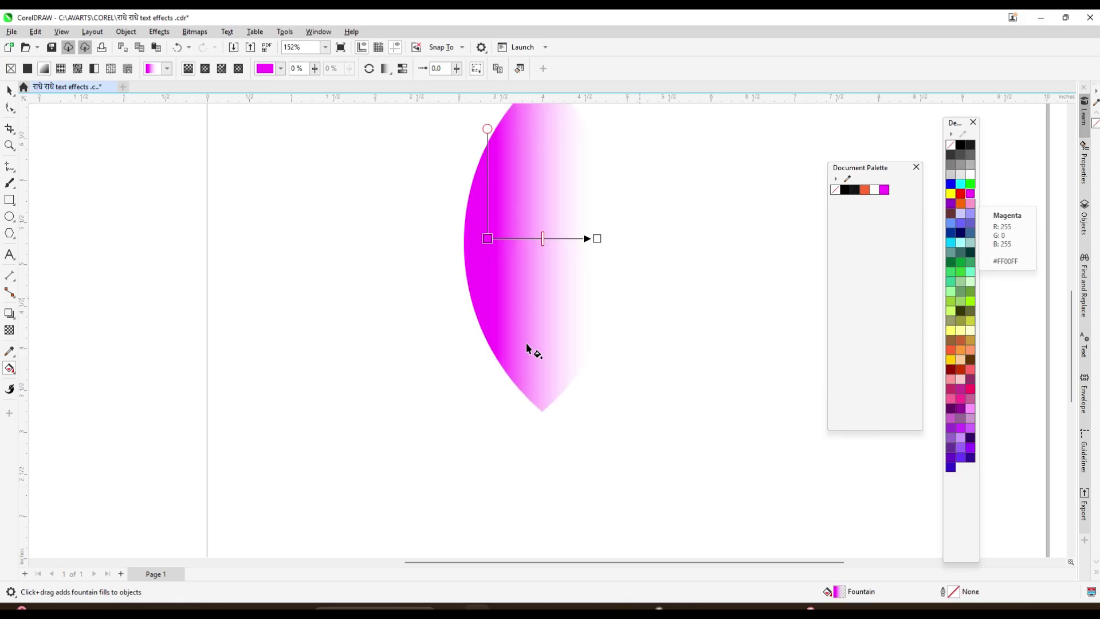
scroll(556, 283, down, 1)
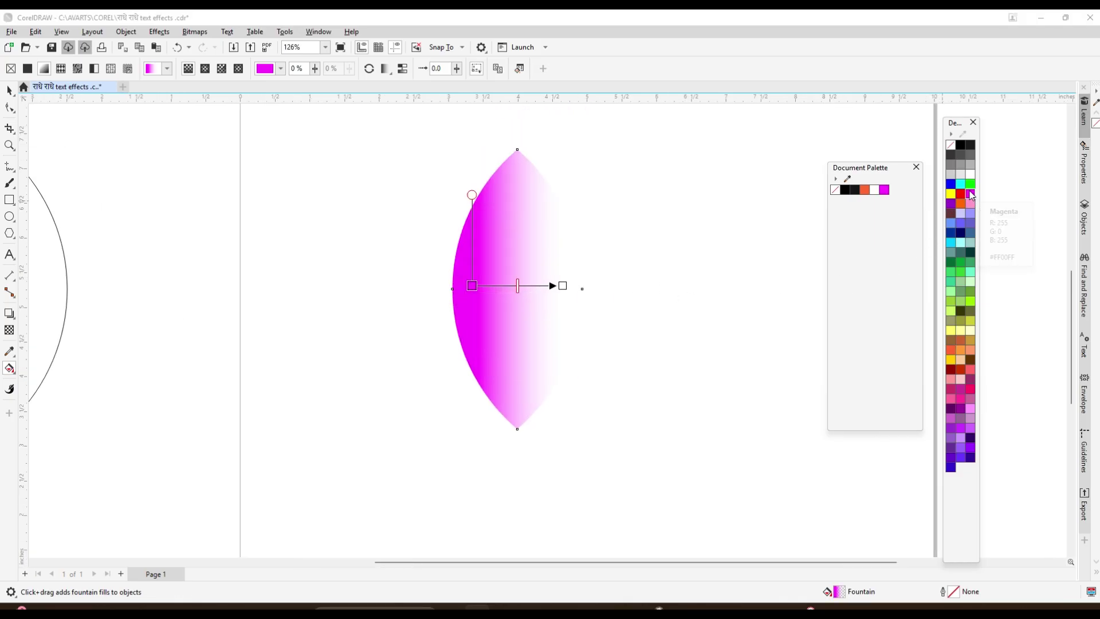
drag(971, 196, 986, 226)
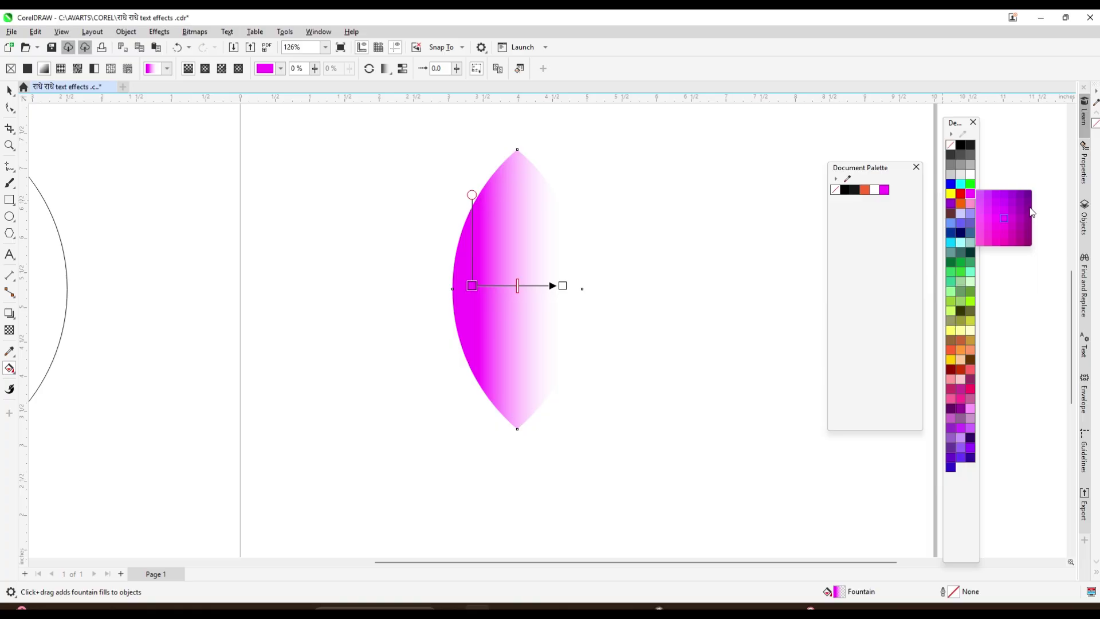
click(1020, 241)
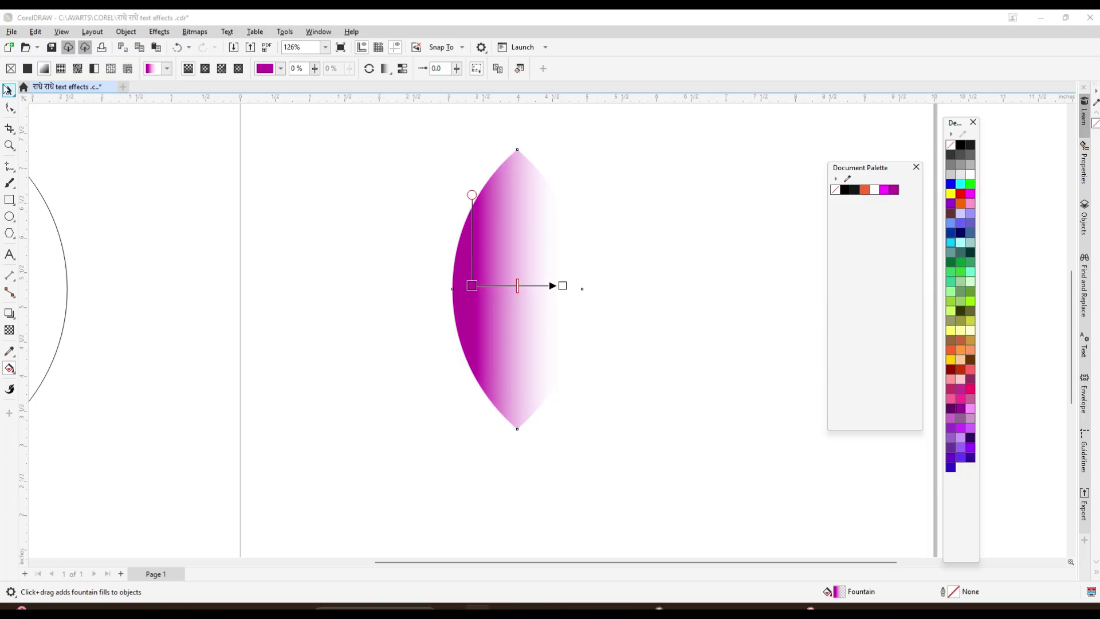
Adjust the petal's fountain fill to start at its left edge and fade out just past its vertical centre line
click(355, 270)
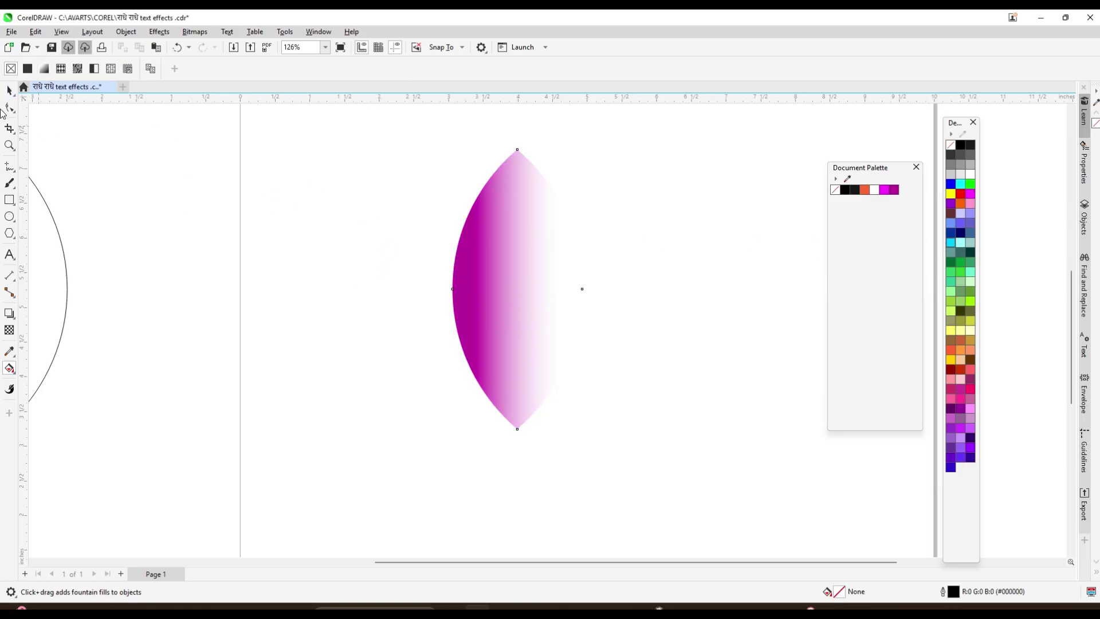
click(565, 247)
key(space)
click(7, 365)
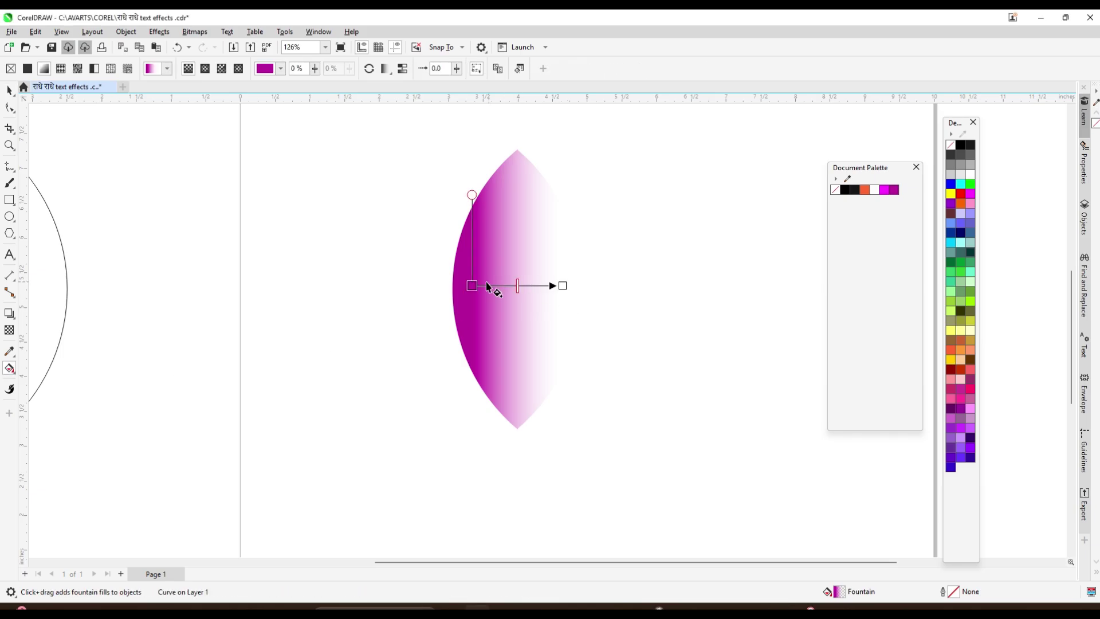
drag(474, 285, 452, 285)
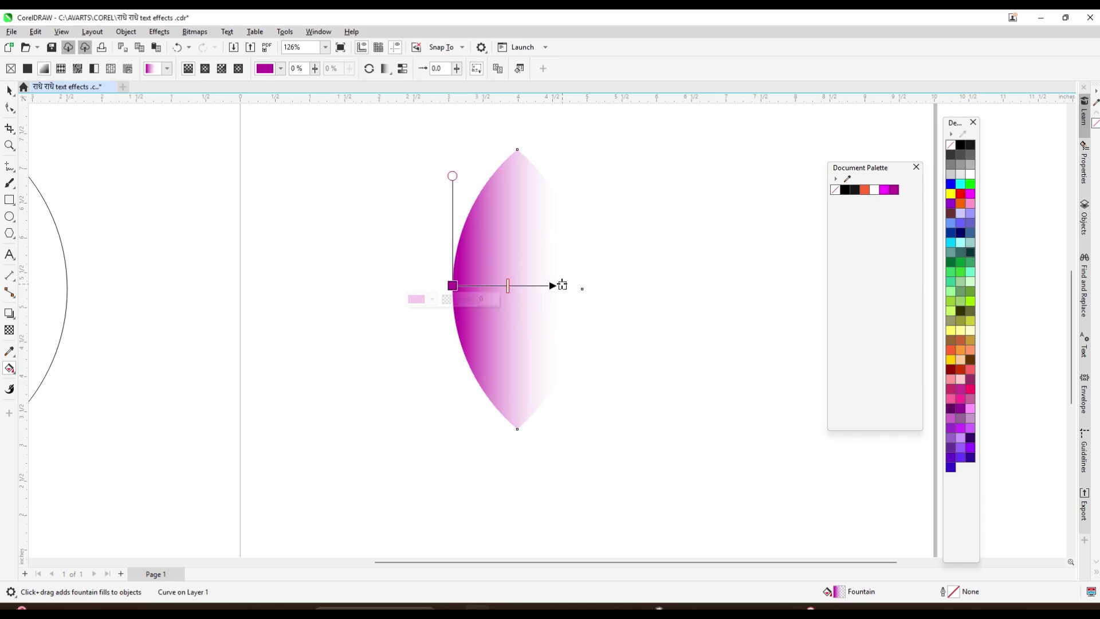
drag(562, 286, 529, 285)
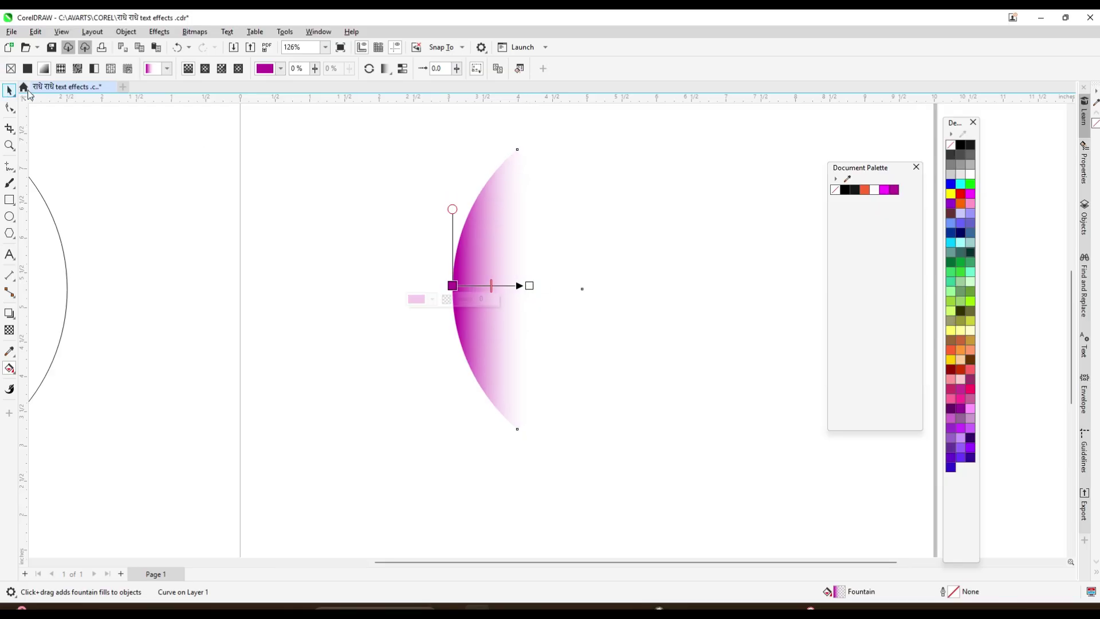
Duplicate the magenta petal and place the copy beside the original at the same height
click(10, 90)
right_click(483, 244)
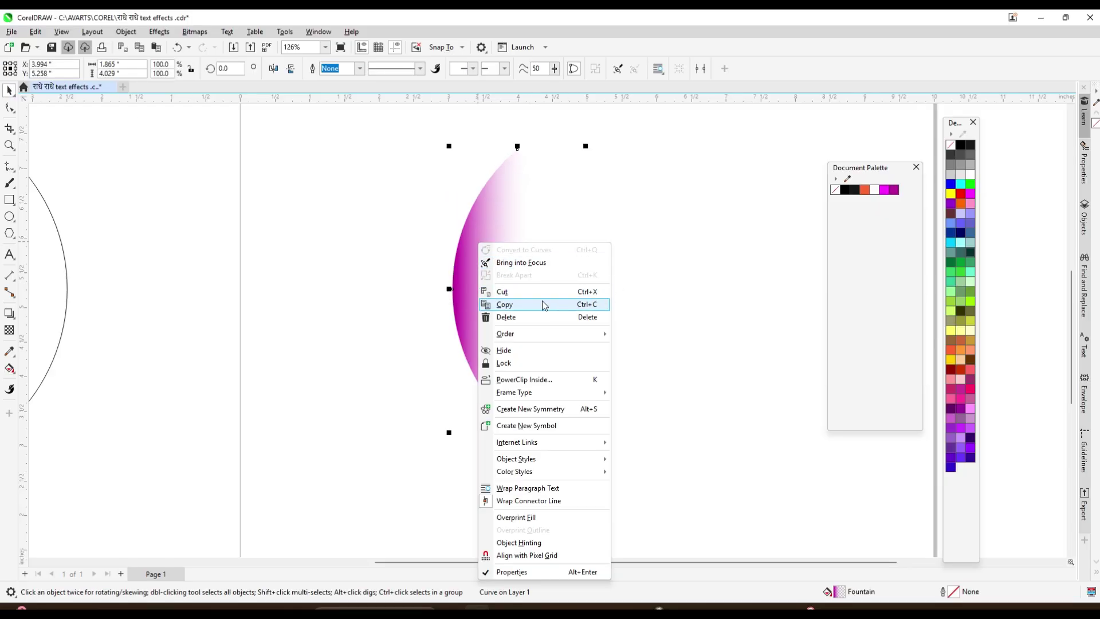
click(542, 302)
right_click(311, 236)
click(349, 323)
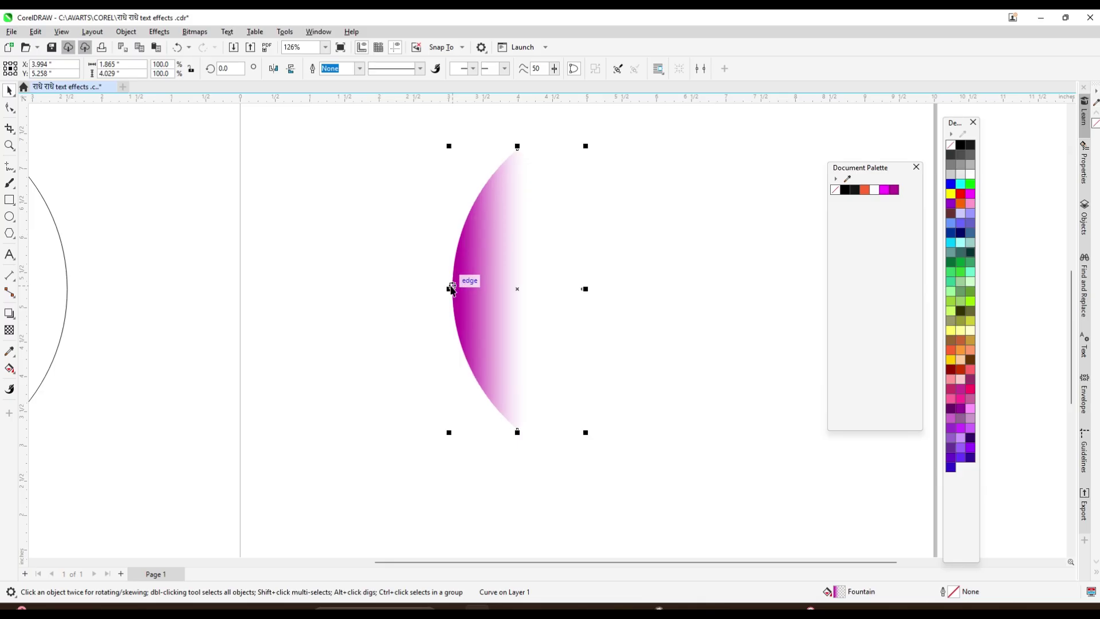
drag(449, 289, 652, 308)
key(shift+Page_Up)
scroll(609, 276, down, 1)
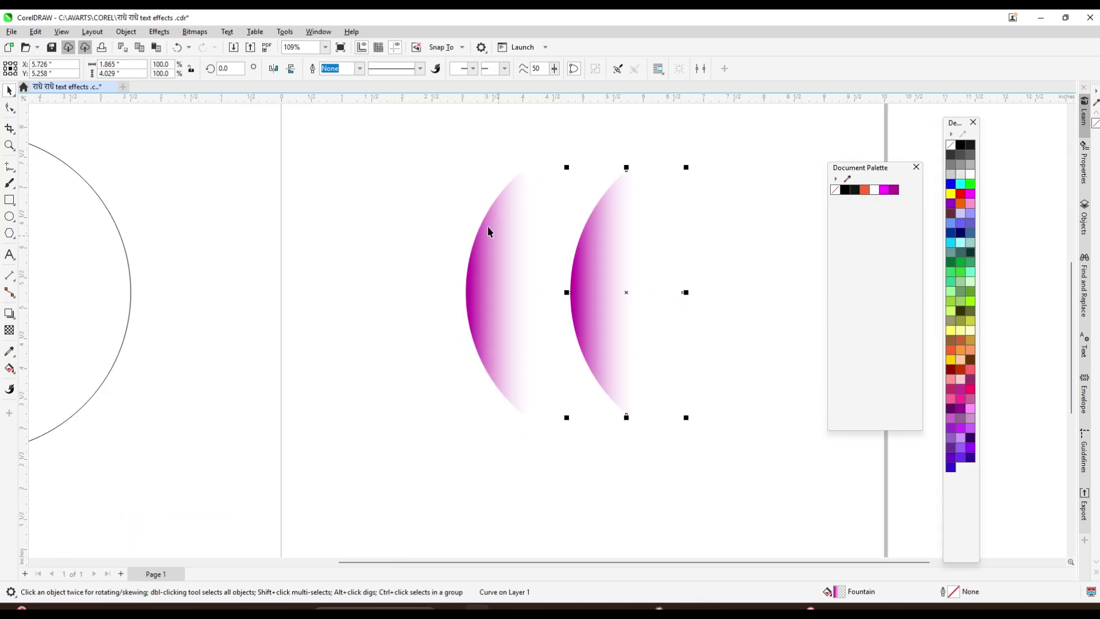
Turn the petal copy by 180 degrees and place it exactly over the original
click(280, 69)
drag(584, 223, 523, 241)
scroll(545, 246, up, 1)
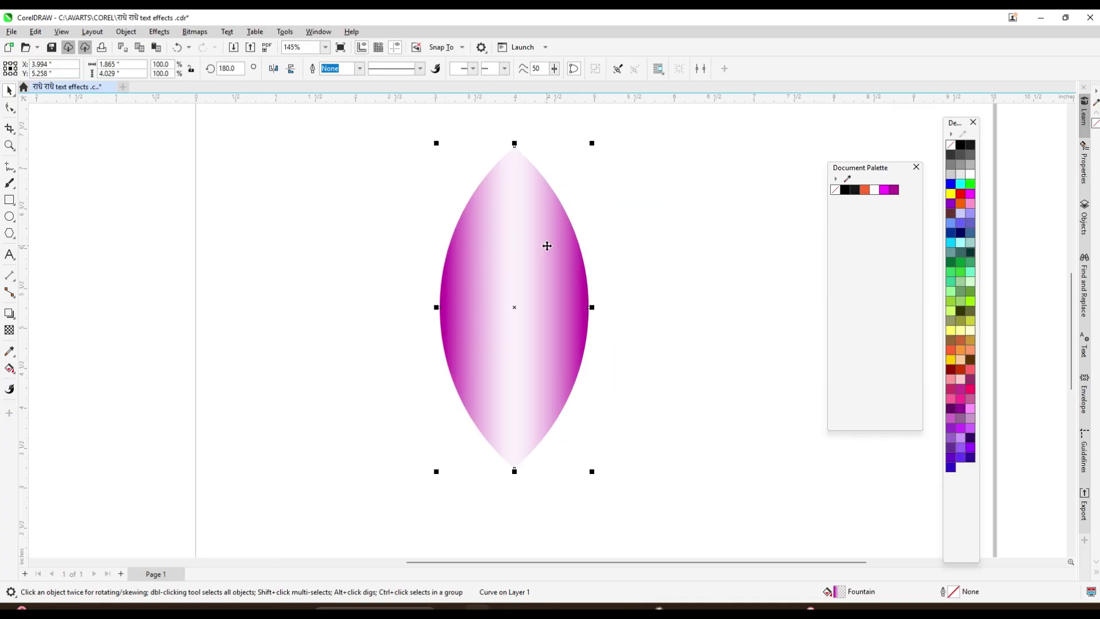
Try to centre-align the two overlapping petals, and switch the keyboard input language
drag(352, 233, 595, 337)
key(c)
key(super+space)
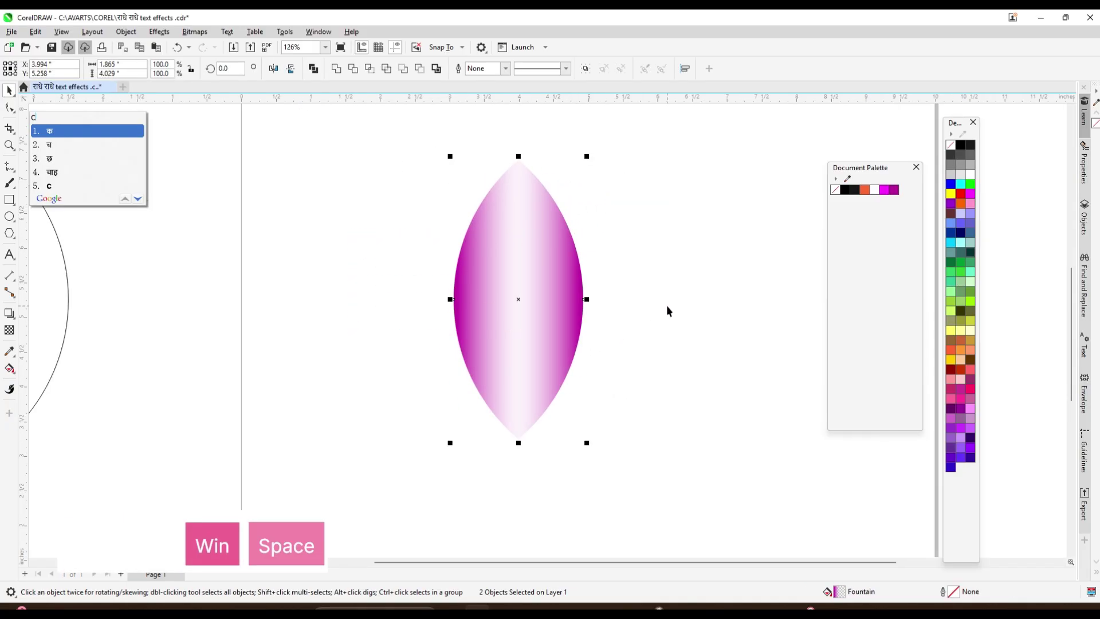
Nudge the turned petal copy sideways and put its tip back onto the original petal's tip
click(496, 114)
scroll(496, 114, up, 3)
scroll(559, 221, up, 5)
click(547, 222)
key(Right)
key(Right)
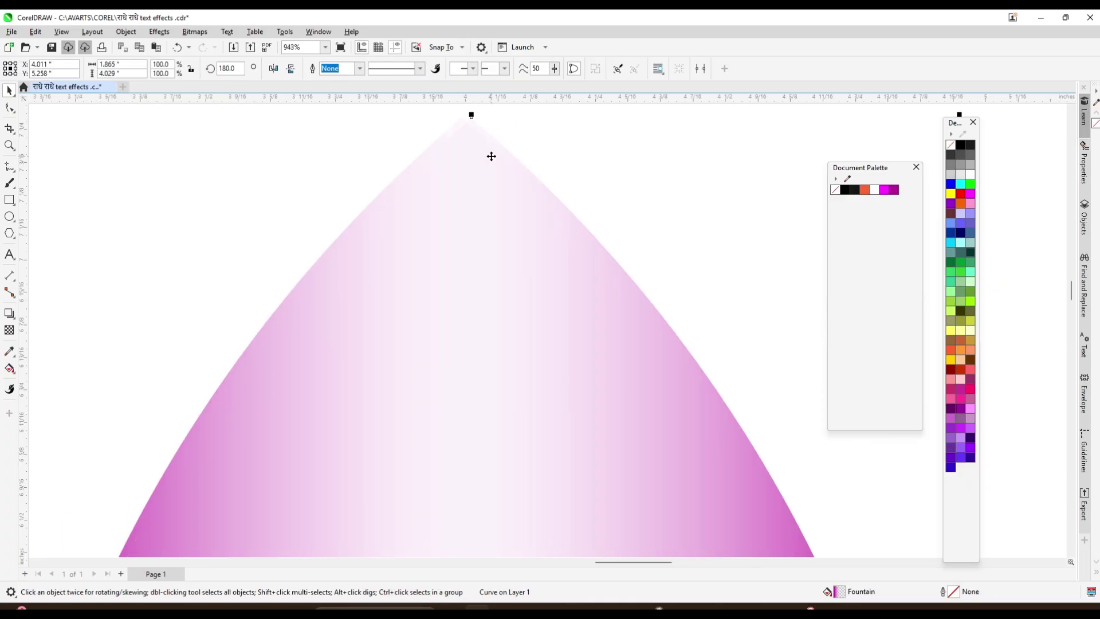
scroll(504, 223, down, 3)
scroll(494, 196, up, 4)
scroll(481, 199, up, 4)
scroll(530, 198, down, 12)
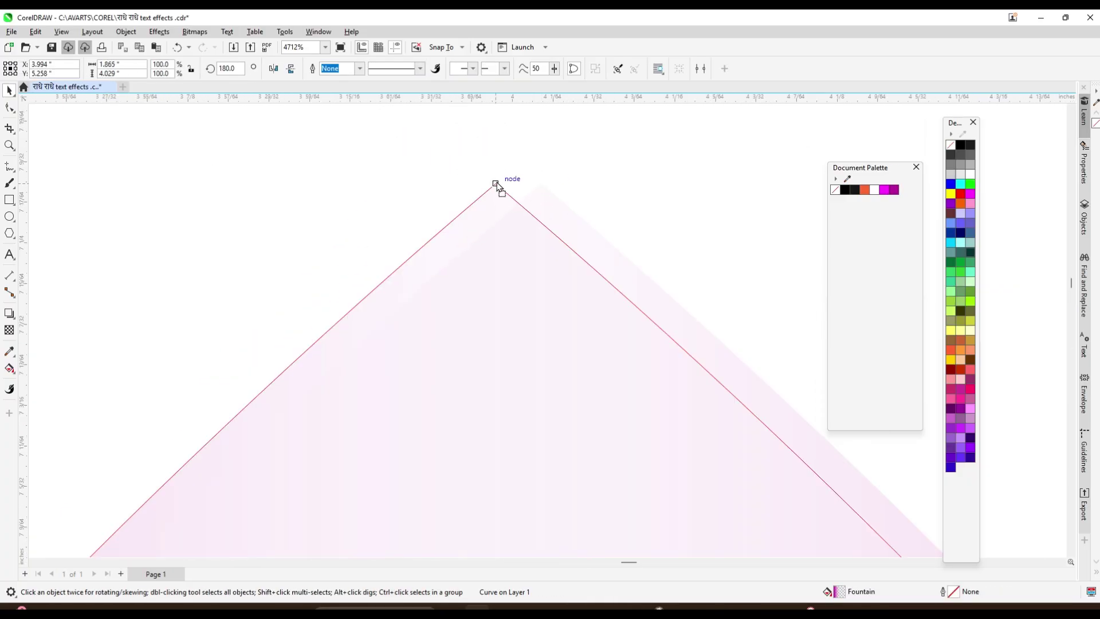
click(522, 347)
Group the two overlapping magenta petals and move the group into the upper part of the page
scroll(521, 349, up, 3)
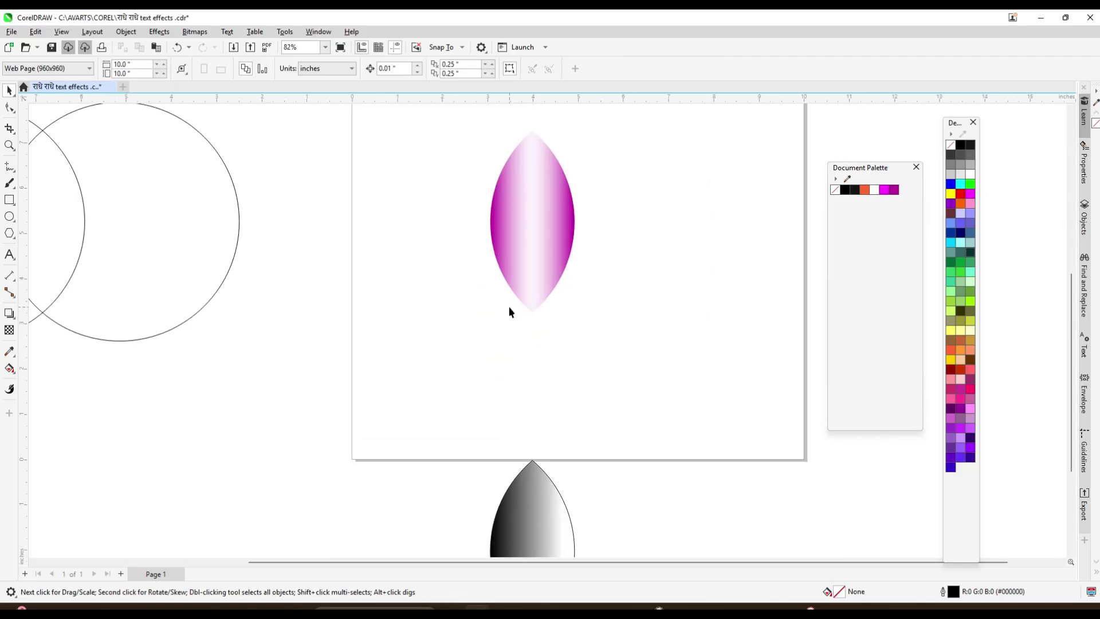
scroll(504, 300, down, 3)
scroll(539, 200, up, 2)
drag(421, 196, 522, 251)
scroll(537, 295, down, 2)
key(ctrl+g)
scroll(532, 263, up, 1)
scroll(527, 278, down, 2)
scroll(587, 181, up, 7)
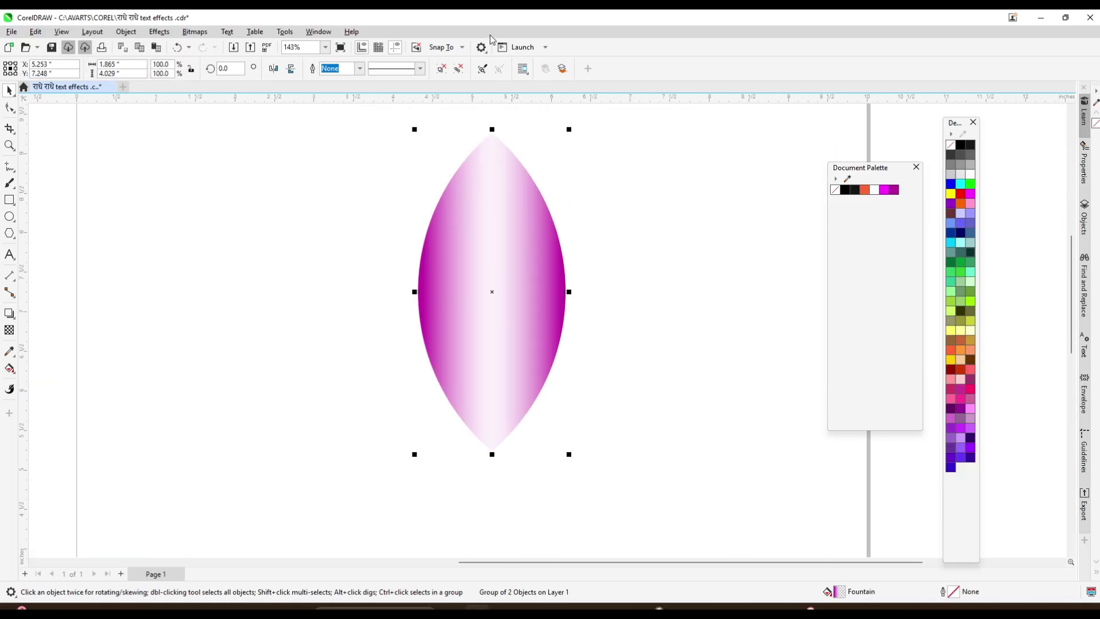
scroll(474, 219, down, 1)
scroll(474, 220, up, 1)
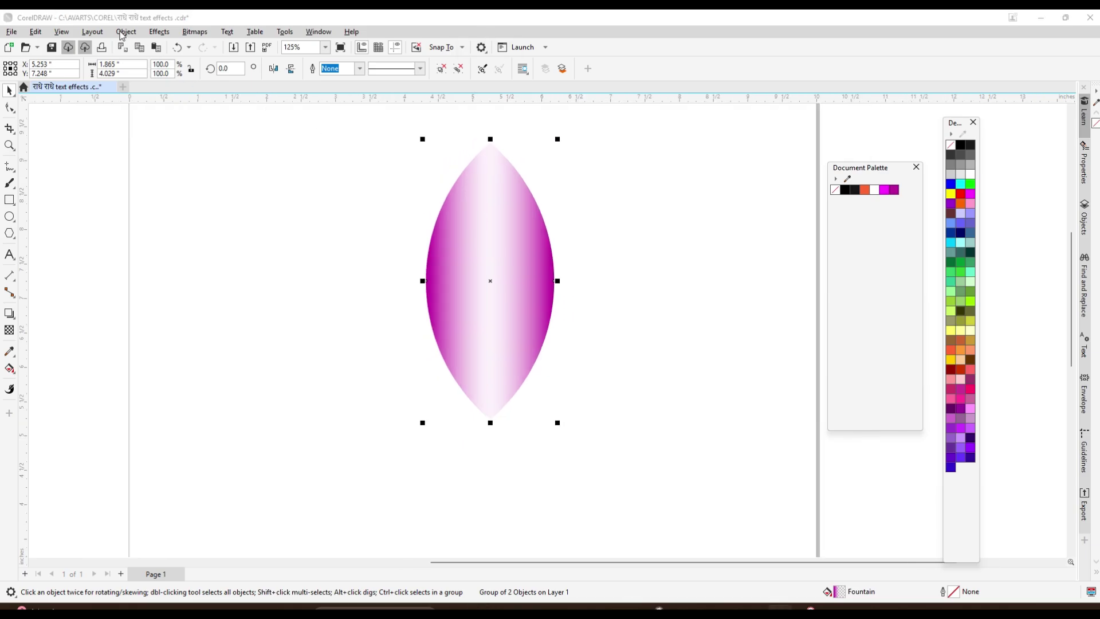
Show the Transform docker with its Rotate settings and place it beside the page
click(124, 32)
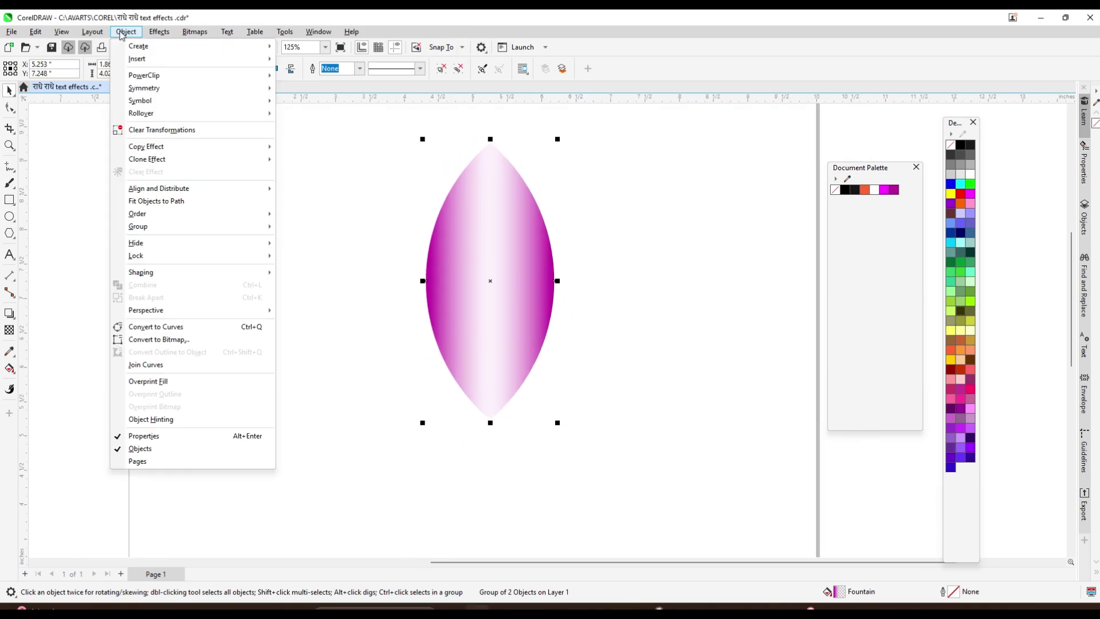
mouse_move(163, 113)
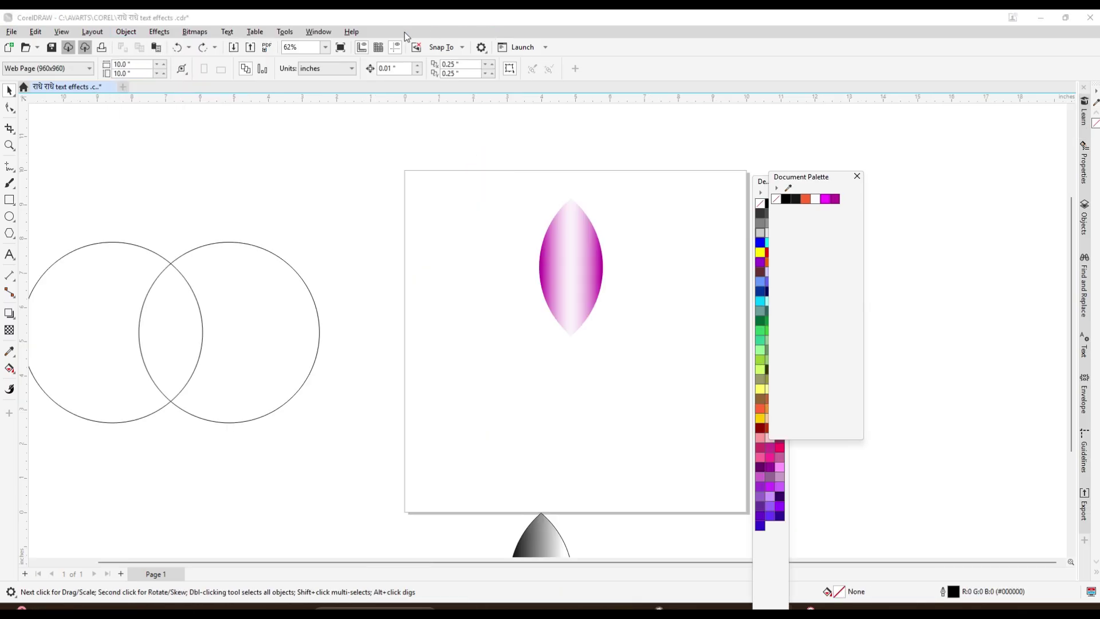
click(318, 32)
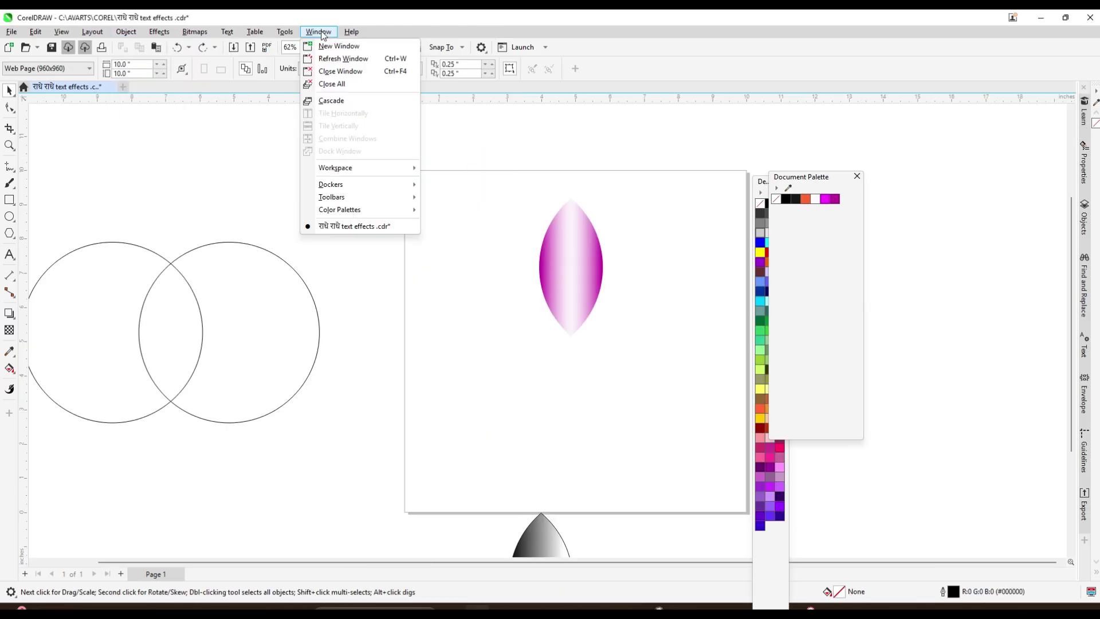
mouse_move(348, 186)
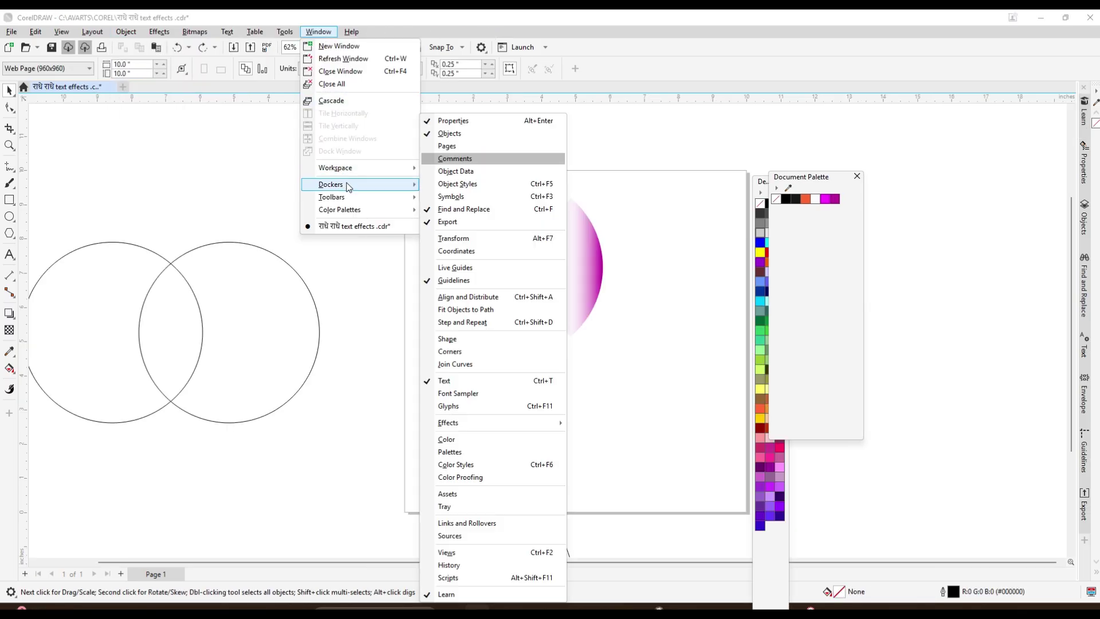
click(498, 238)
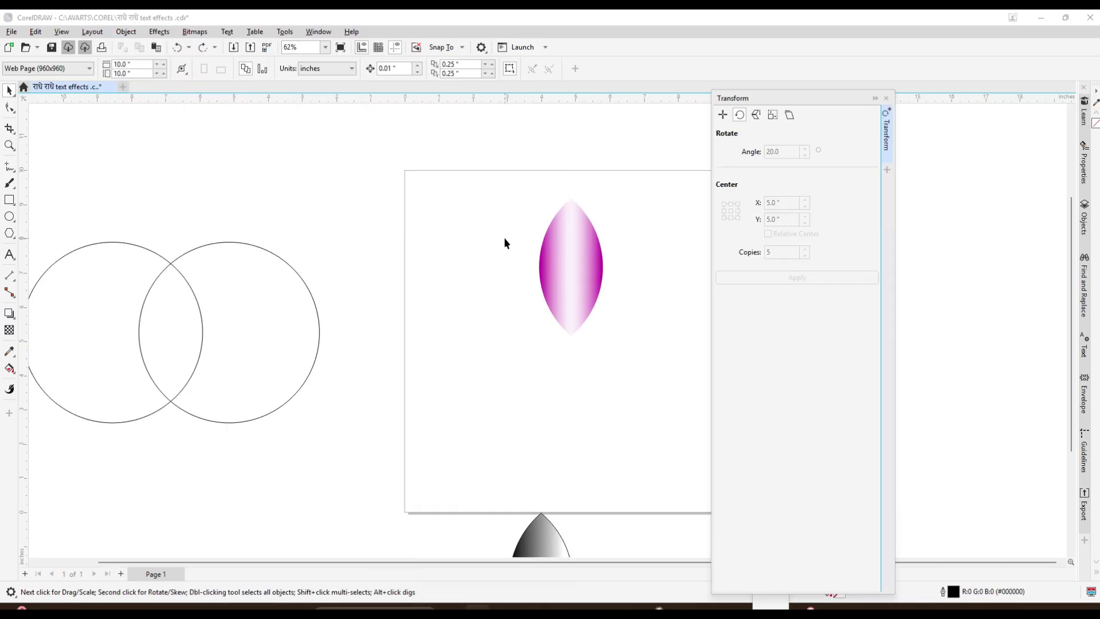
drag(781, 93, 857, 115)
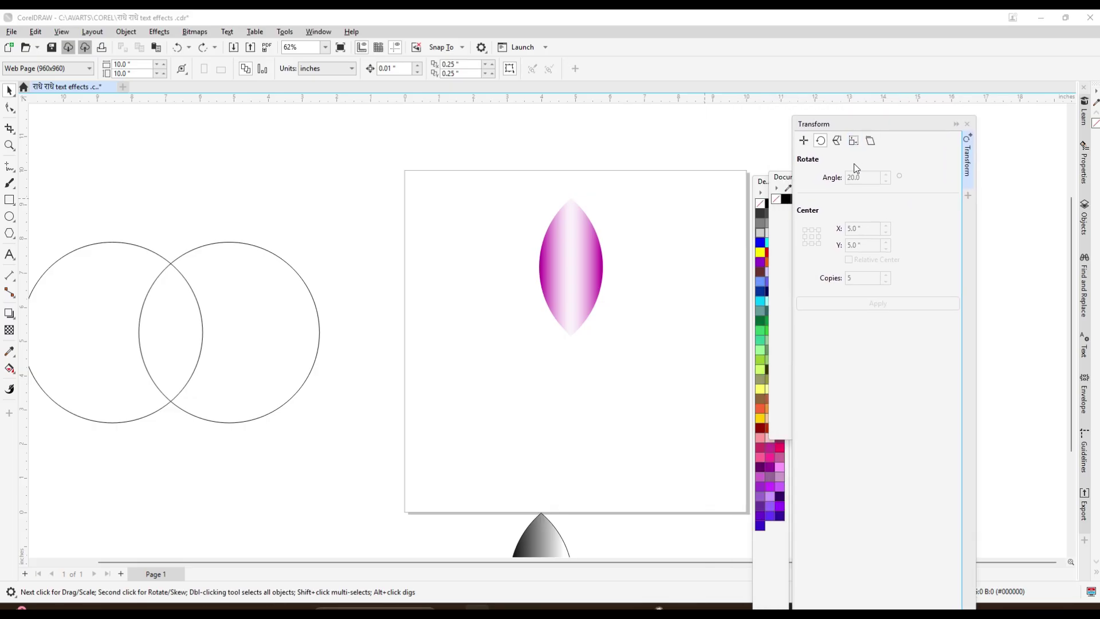
Select the petal group and set its rotation angle to 41 degrees
click(561, 244)
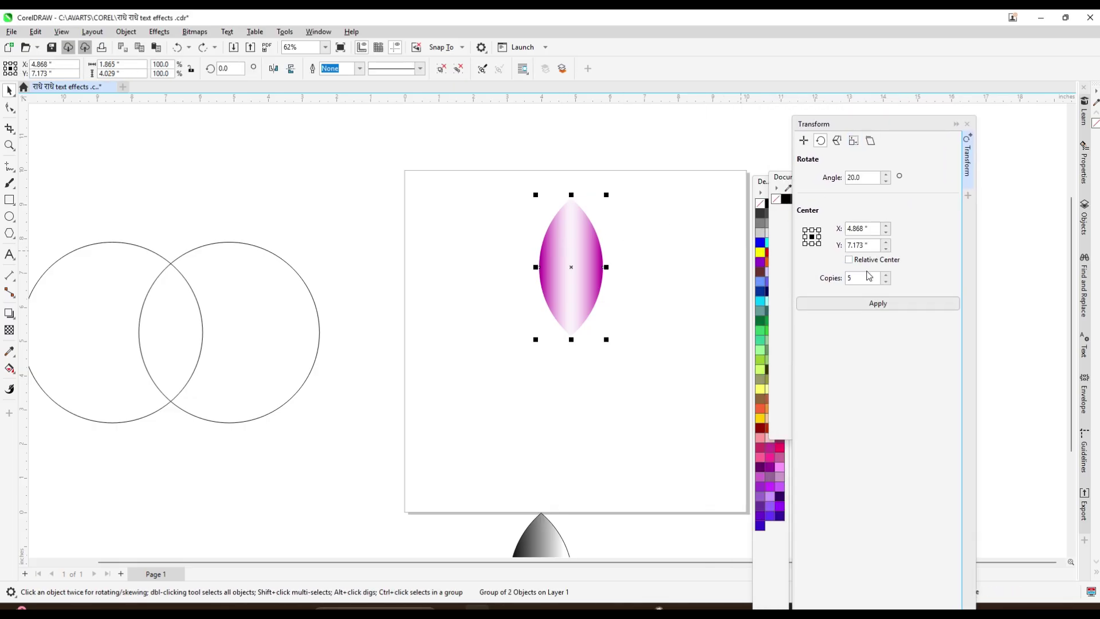
click(872, 228)
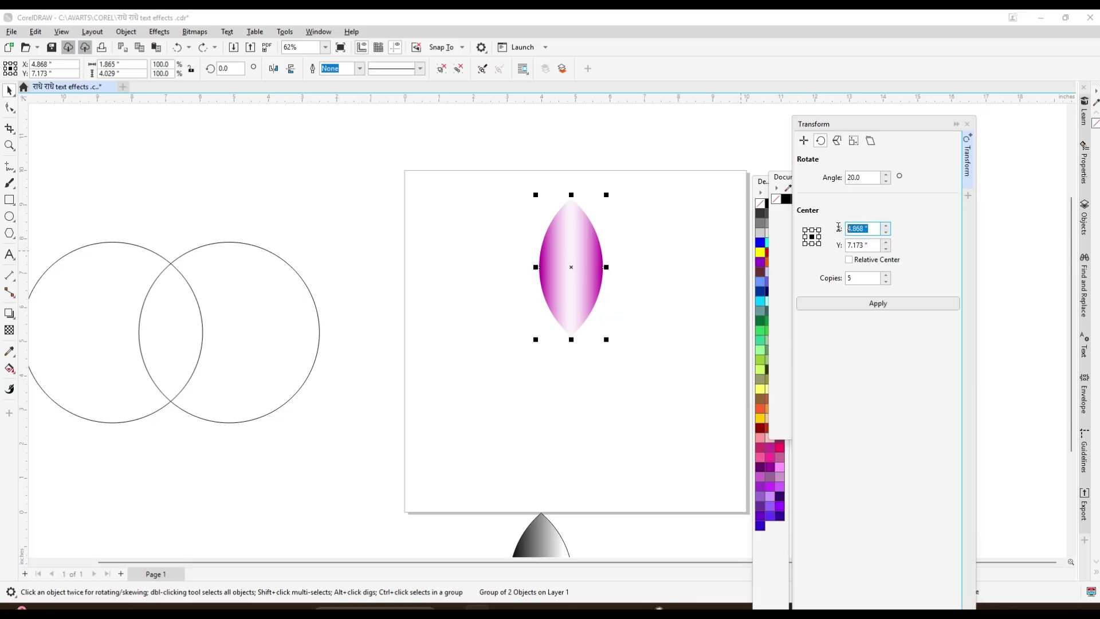
click(878, 176)
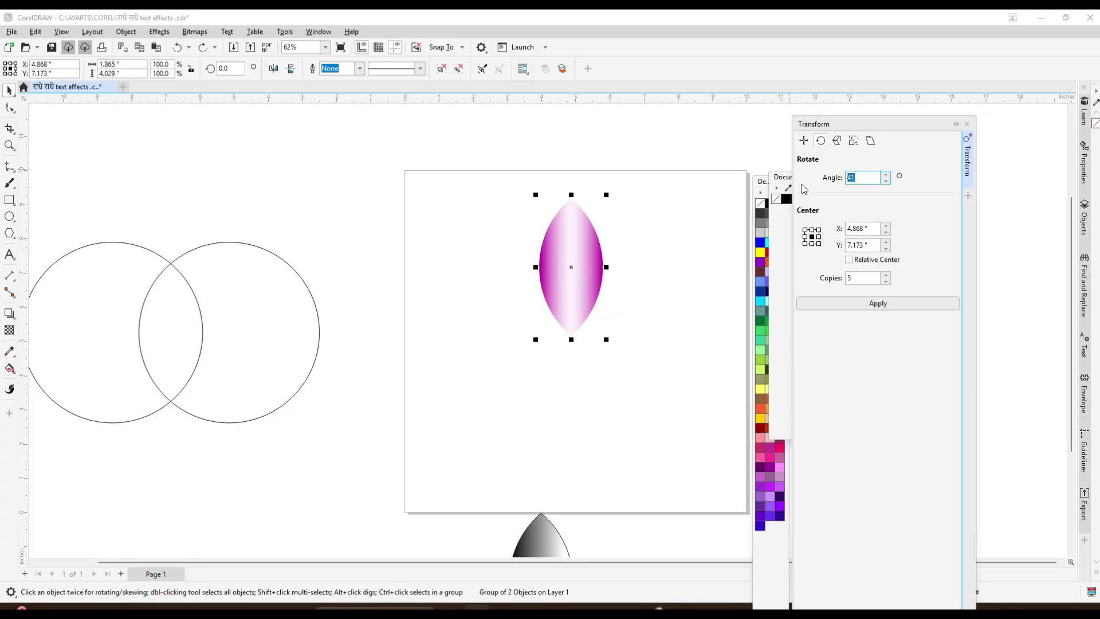
Set the petal group's rotation centre to its bottom tip and try rotating it by 15 degrees with 12 copies
click(555, 243)
click(569, 268)
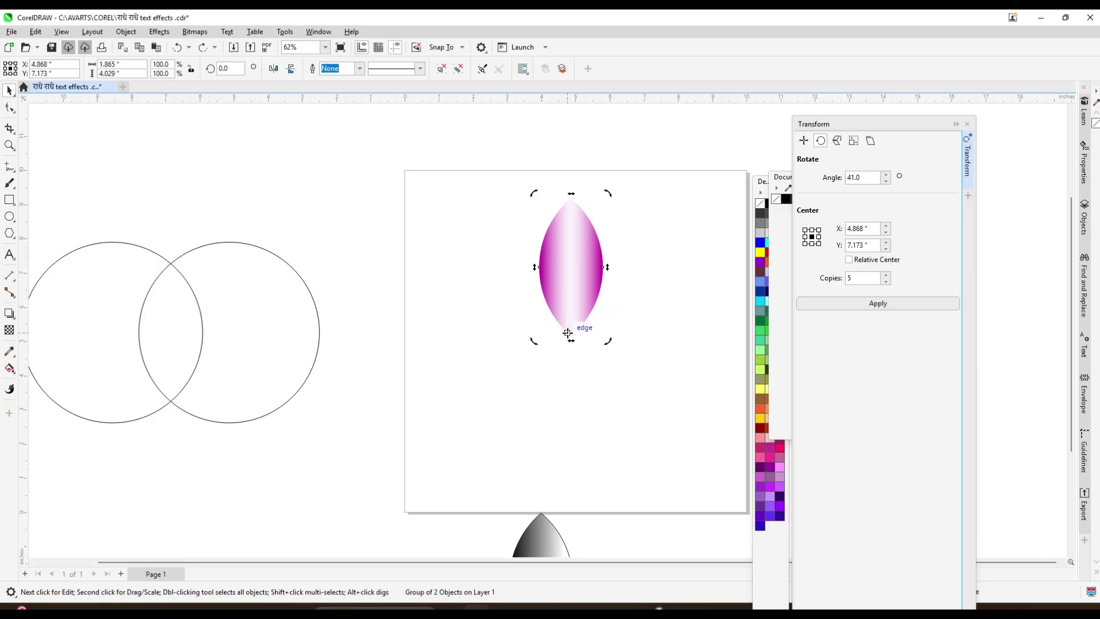
click(872, 176)
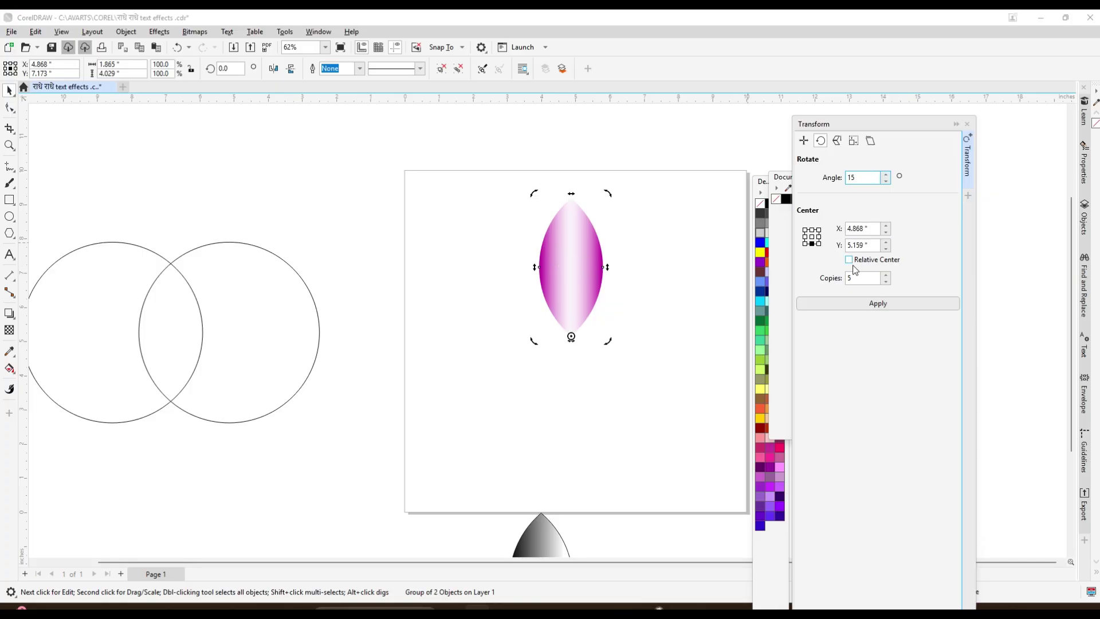
click(872, 308)
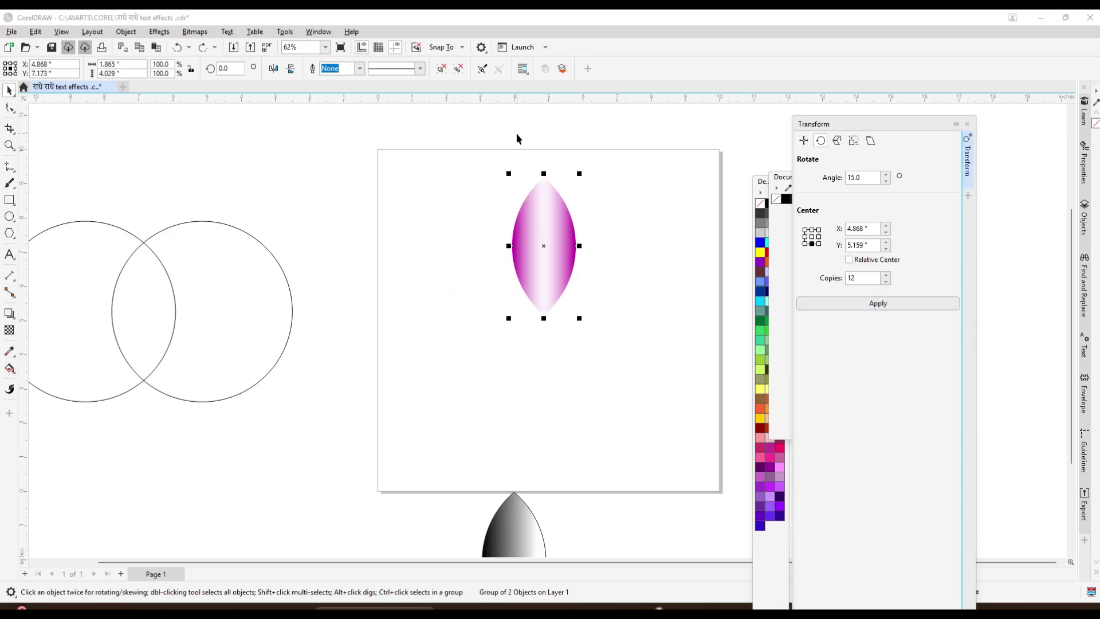
click(517, 139)
scroll(530, 222, down, 1)
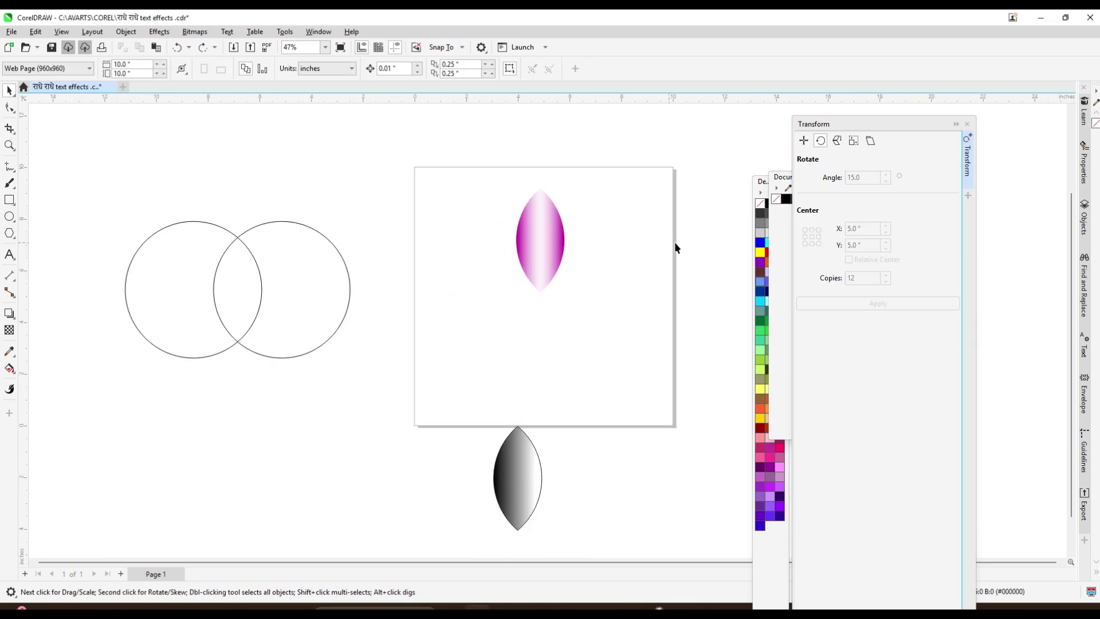
Rotate the magenta petal group around its bottom tip by 15 degrees with 25 copies, and deselect the result
scroll(682, 243, up, 1)
click(510, 221)
click(870, 179)
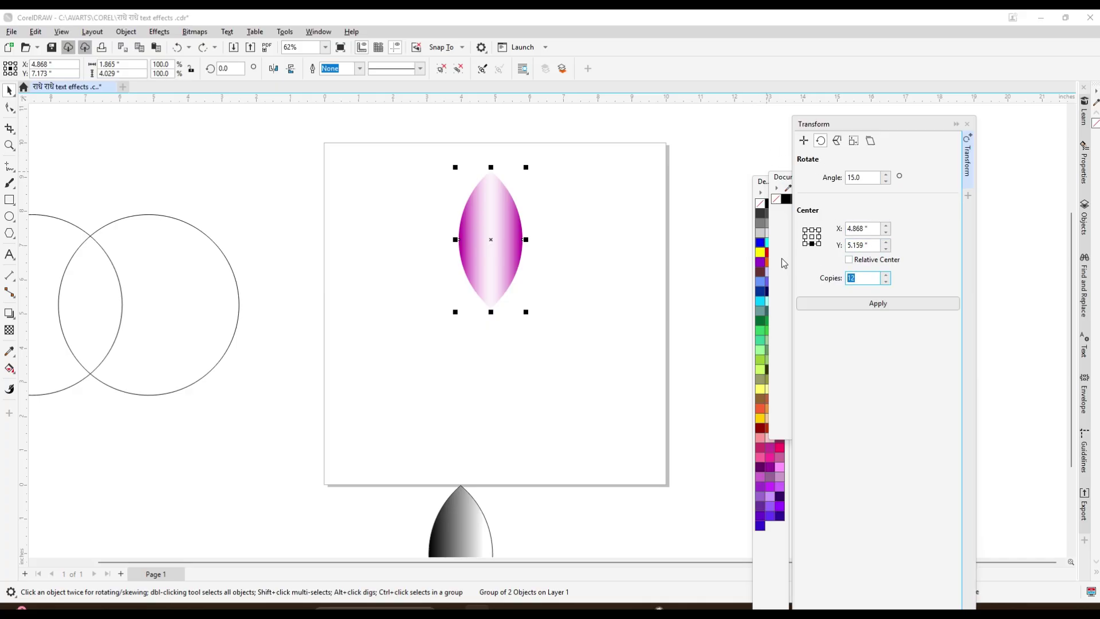
text(25)
click(863, 308)
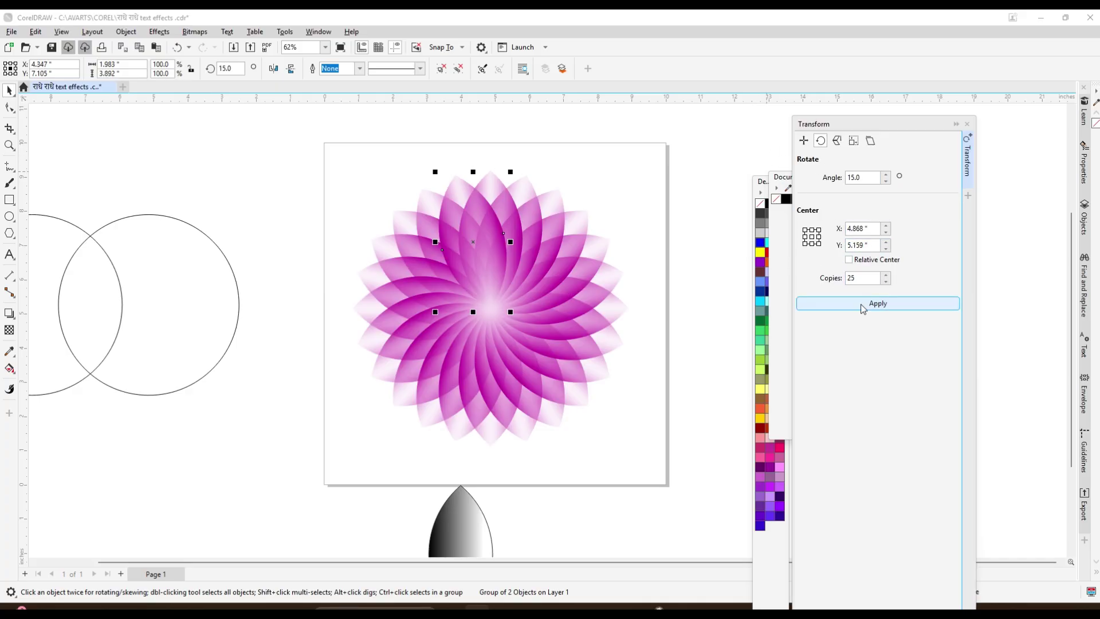
click(584, 202)
scroll(592, 191, down, 2)
click(501, 431)
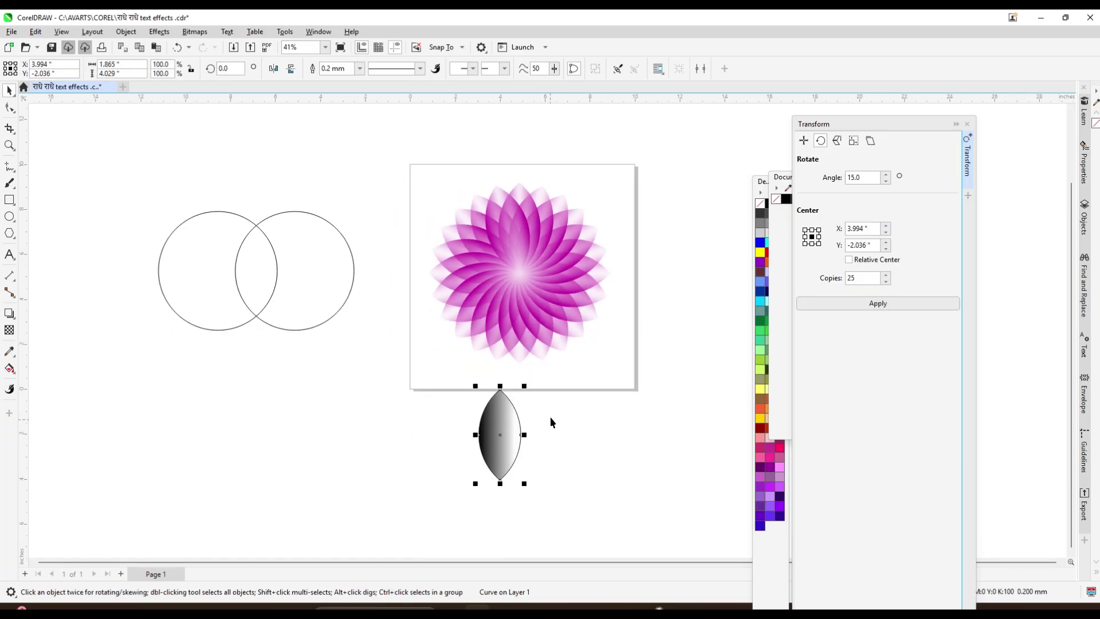
key(Delete)
scroll(503, 352, down, 1)
scroll(504, 354, down, 2)
scroll(515, 338, up, 3)
key(ctrl+z)
scroll(511, 338, down, 3)
scroll(520, 405, up, 3)
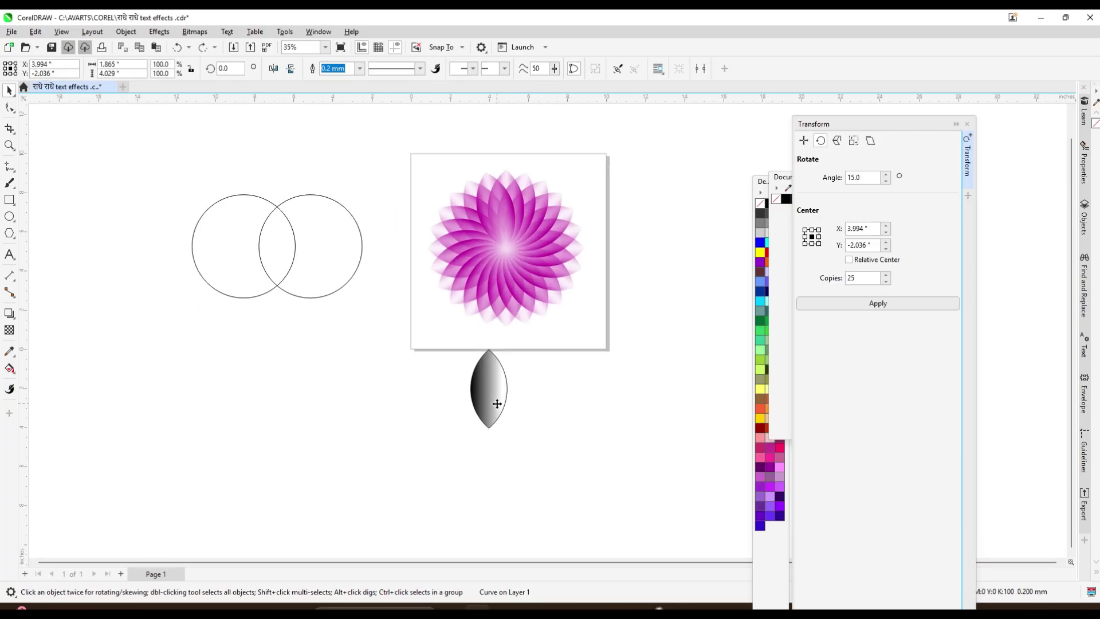
Move the black-to-white petal from below the page to beside the flower and change its black gradient node to green
drag(497, 401, 675, 235)
scroll(676, 234, up, 2)
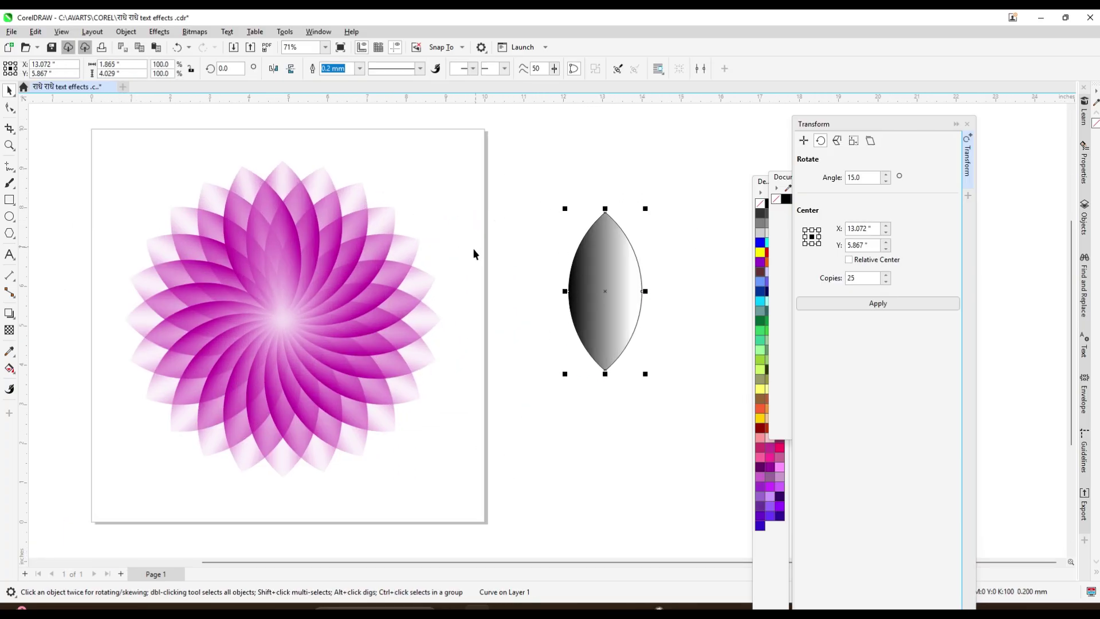
click(9, 370)
scroll(722, 235, up, 2)
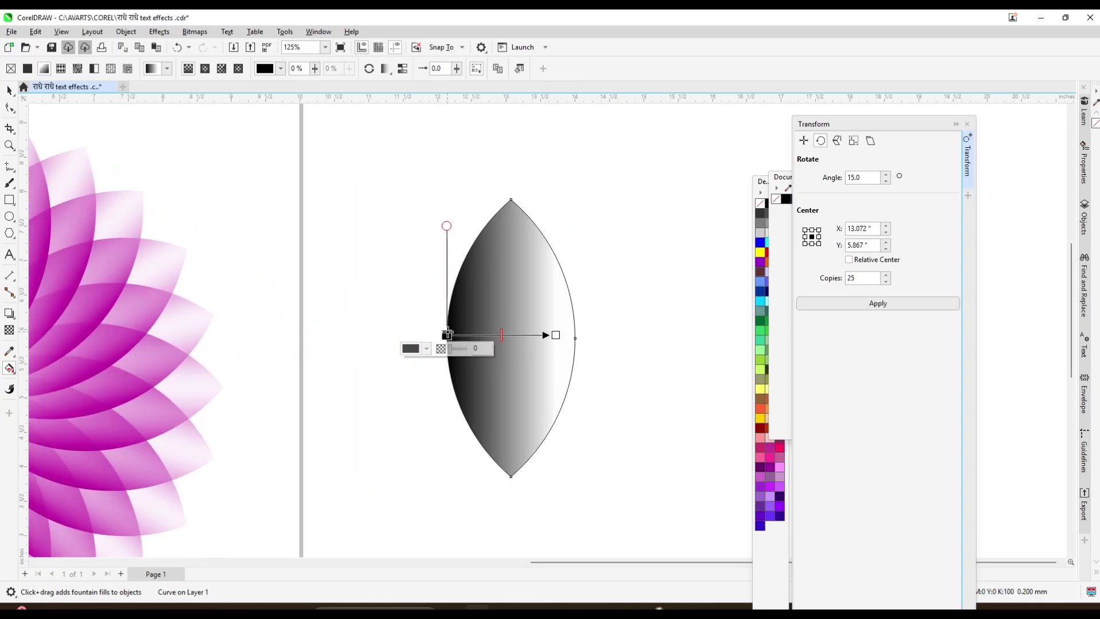
drag(763, 184, 657, 151)
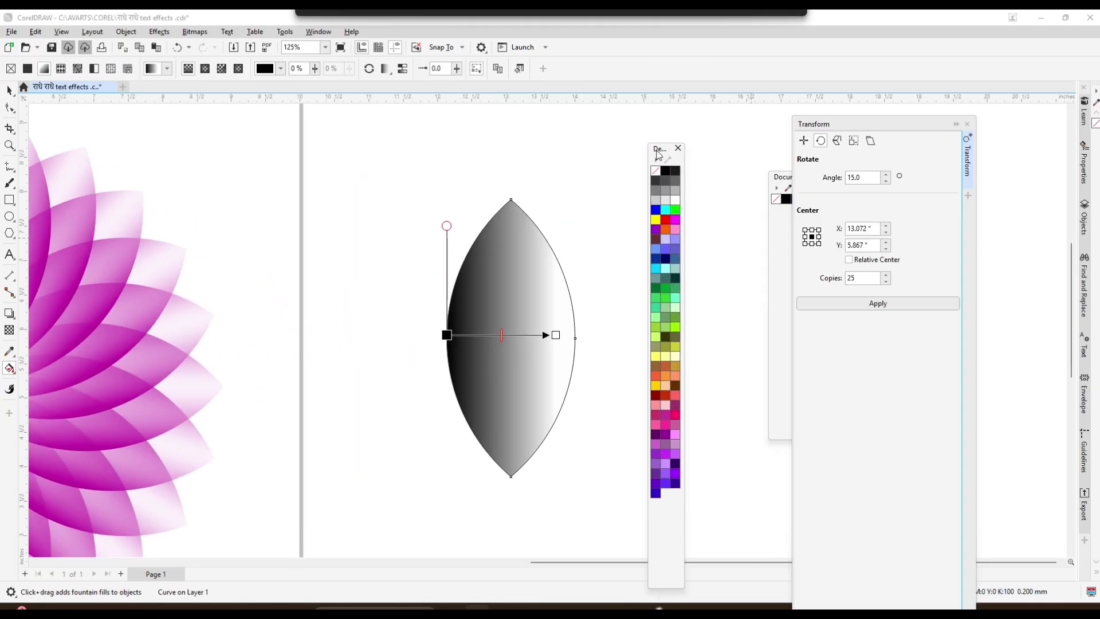
click(672, 209)
Set the transparency of the petal's white gradient node to 34% and remove the petal's outline
click(555, 335)
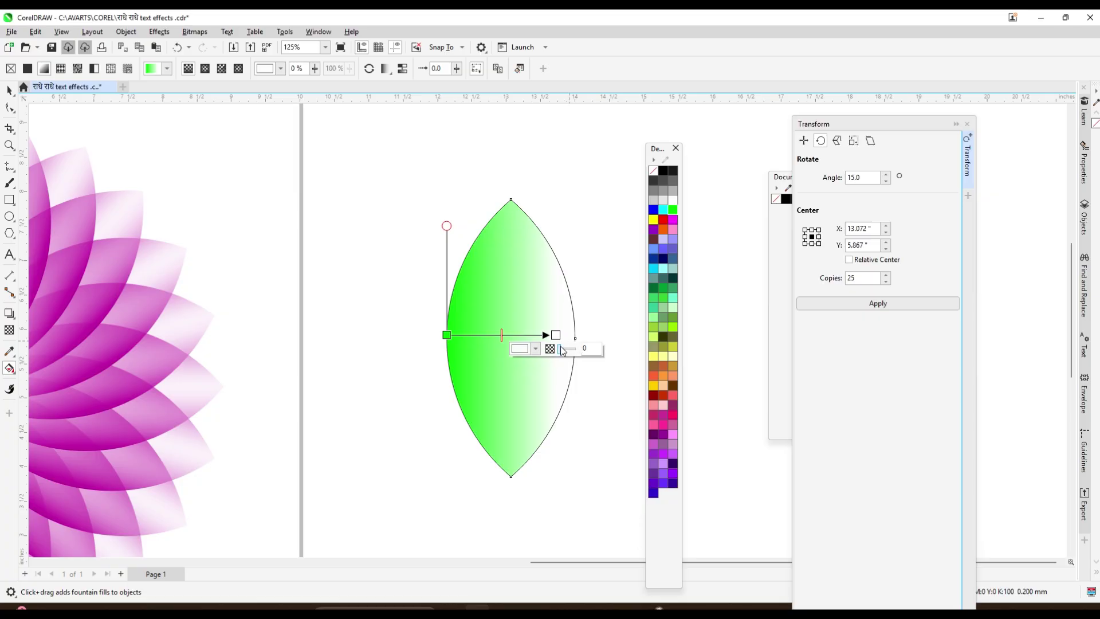
click(12, 93)
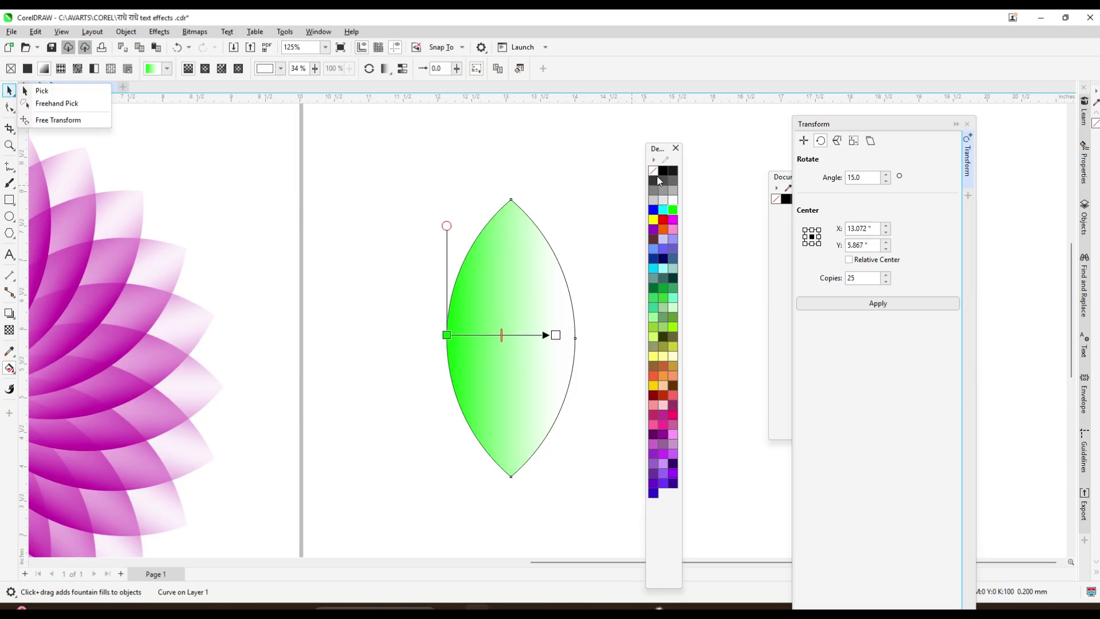
right_click(652, 171)
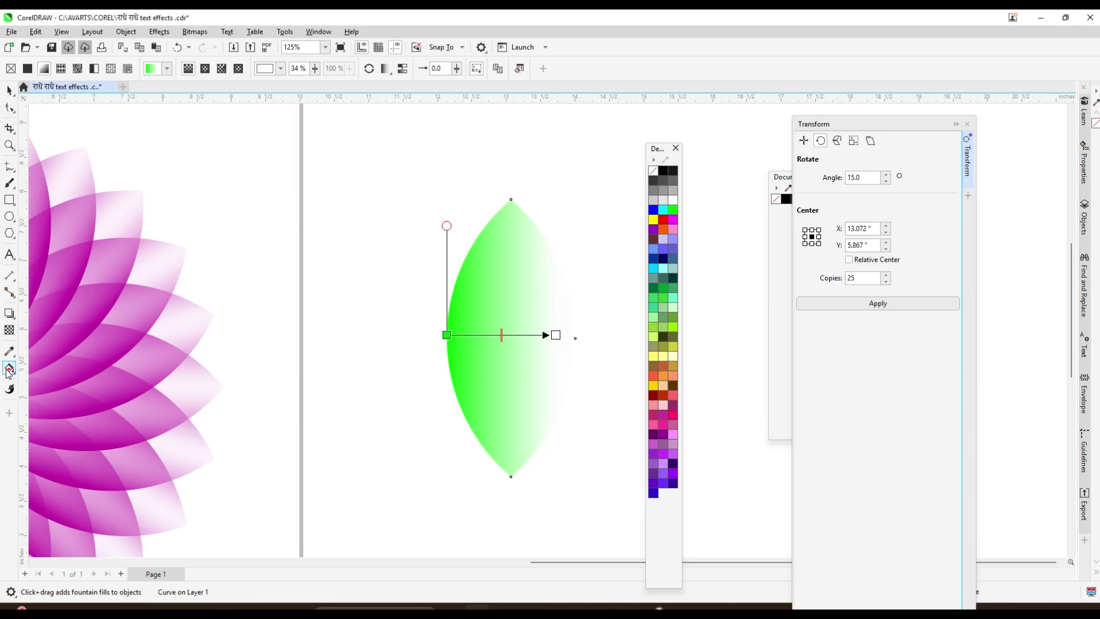
Shorten the green petal's gradient so that its white end node sits on the petal's vertical centre line
drag(563, 335, 517, 335)
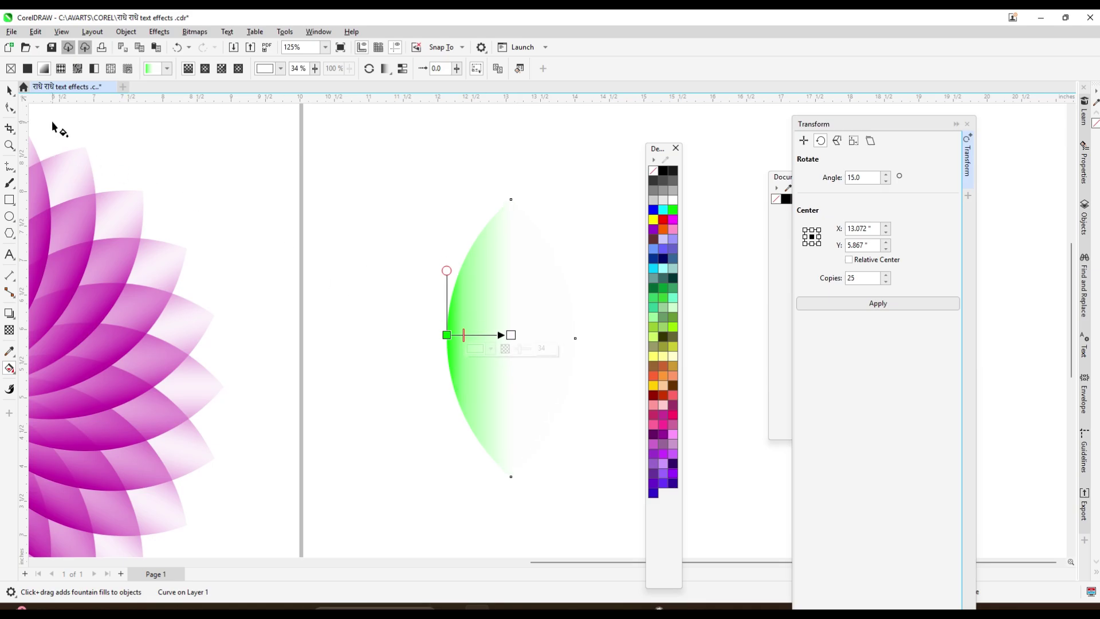
click(9, 91)
scroll(465, 294, down, 1)
scroll(390, 277, down, 1)
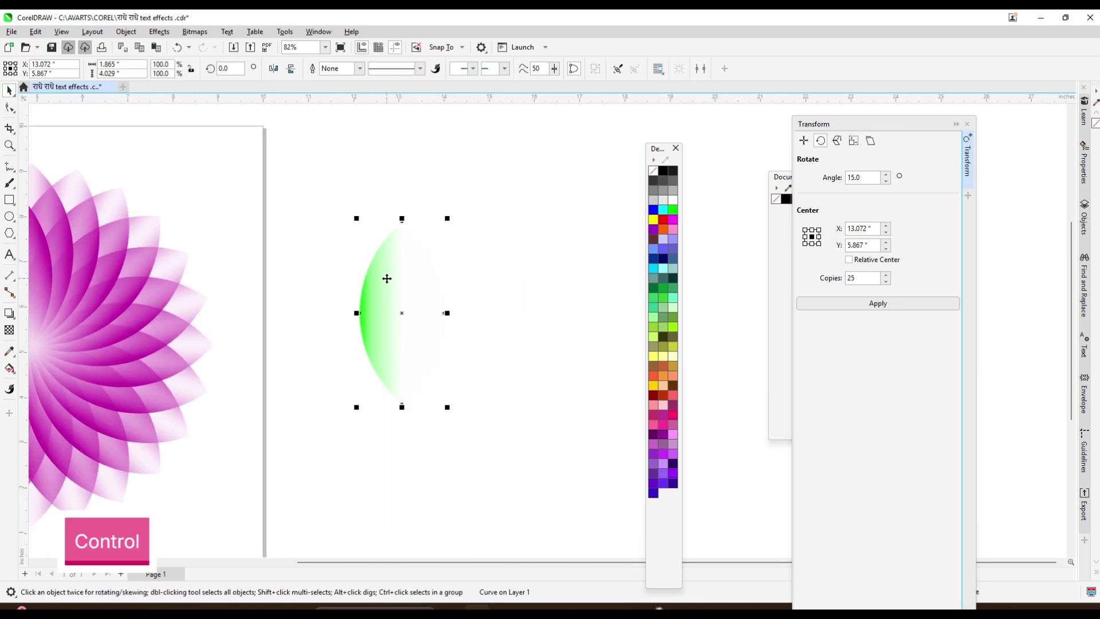
Copy and paste the green petal, mirror the copy horizontally and overlay it exactly on the original
right_click(387, 277)
click(433, 327)
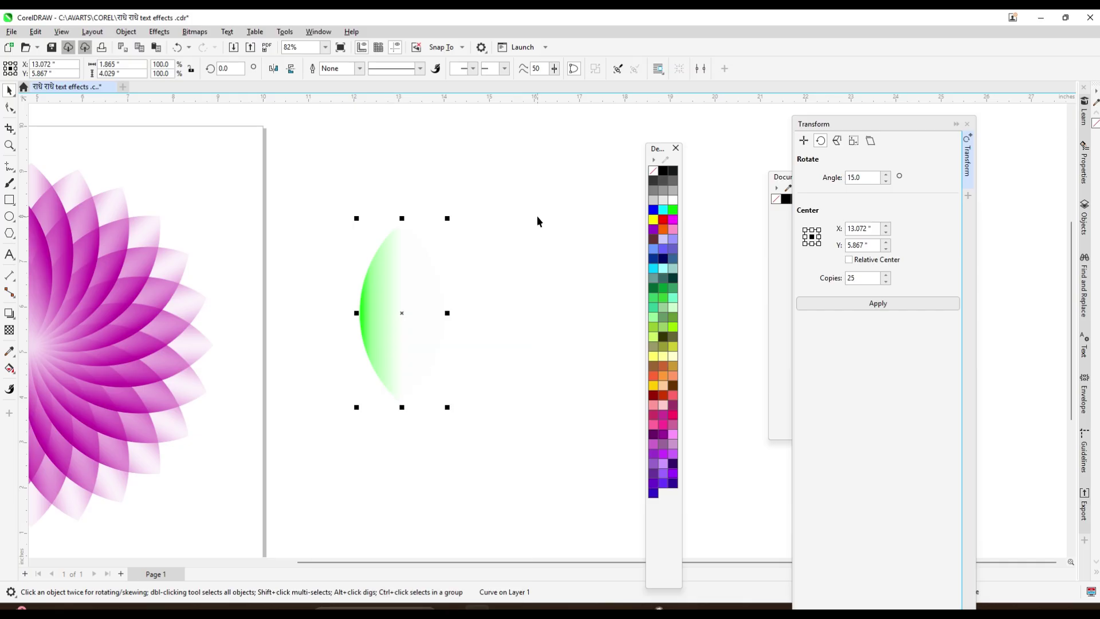
right_click(540, 220)
click(577, 308)
drag(356, 313, 525, 313)
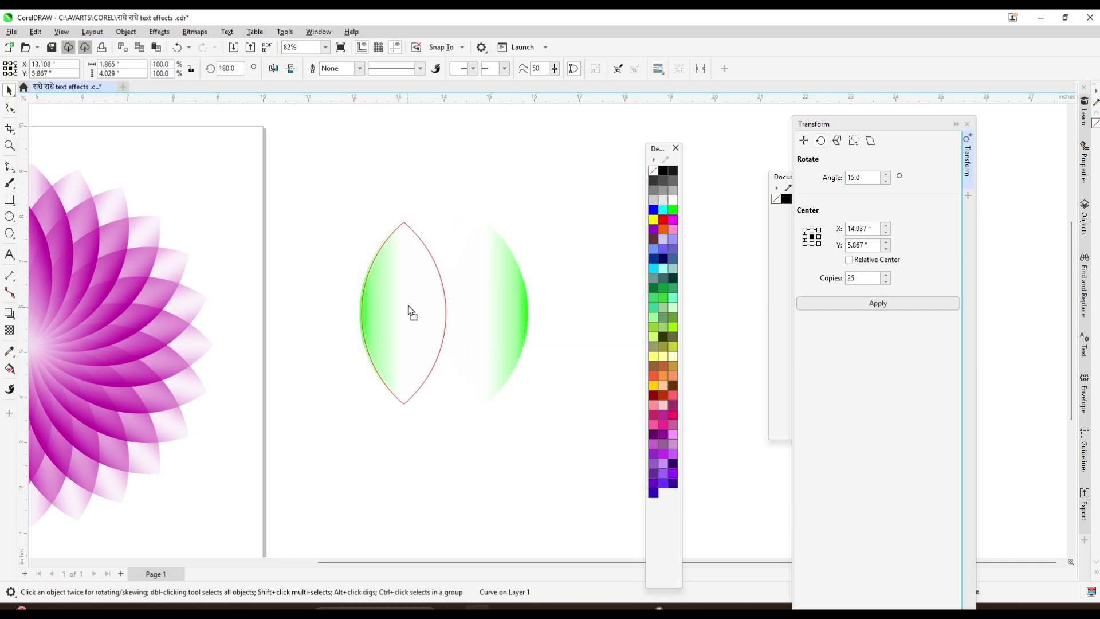
key(ctrl+z)
scroll(407, 234, up, 6)
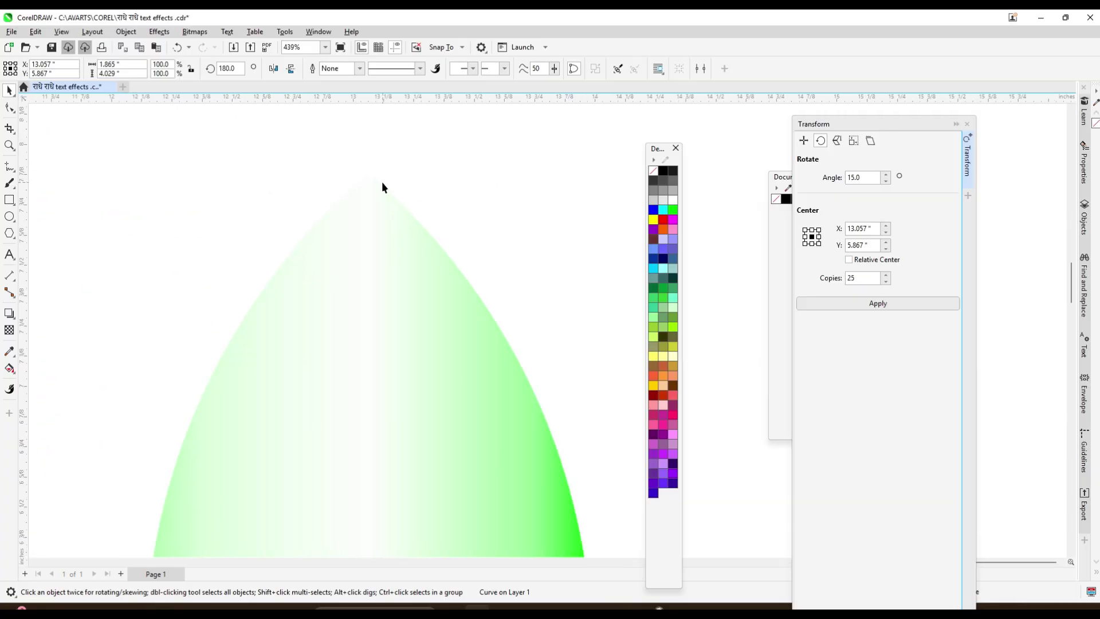
scroll(380, 195, down, 6)
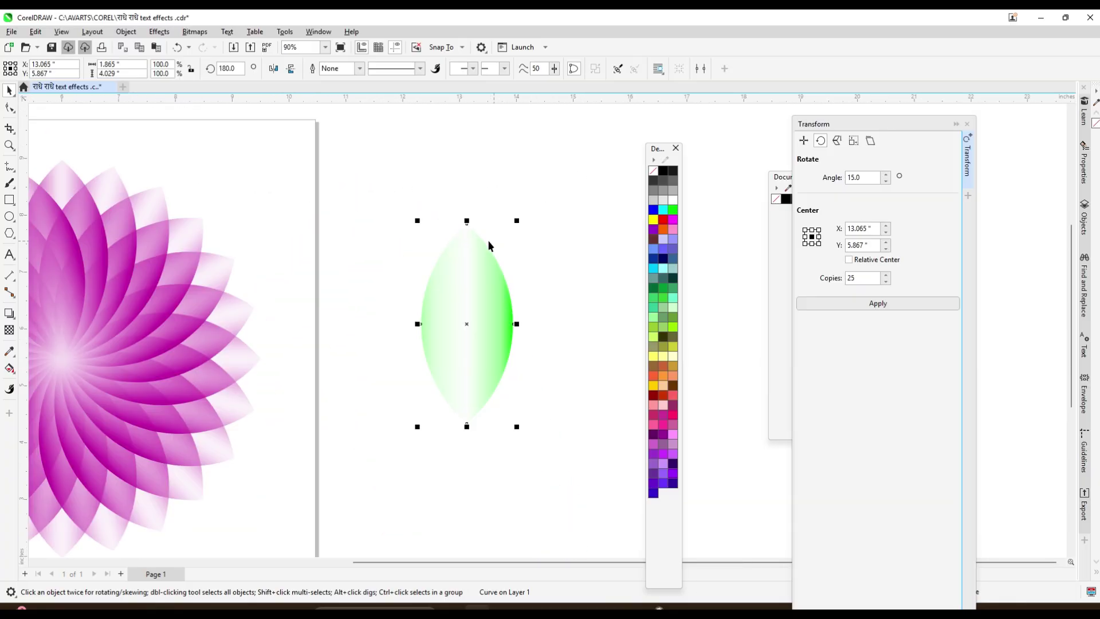
scroll(386, 309, down, 2)
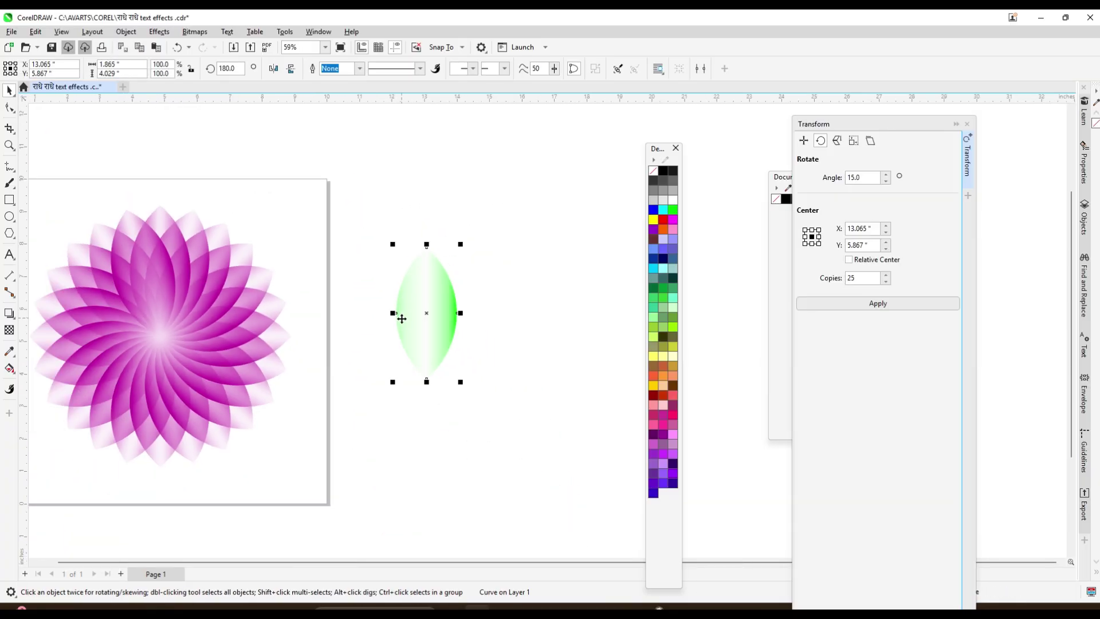
key(g)
scroll(405, 330, up, 1)
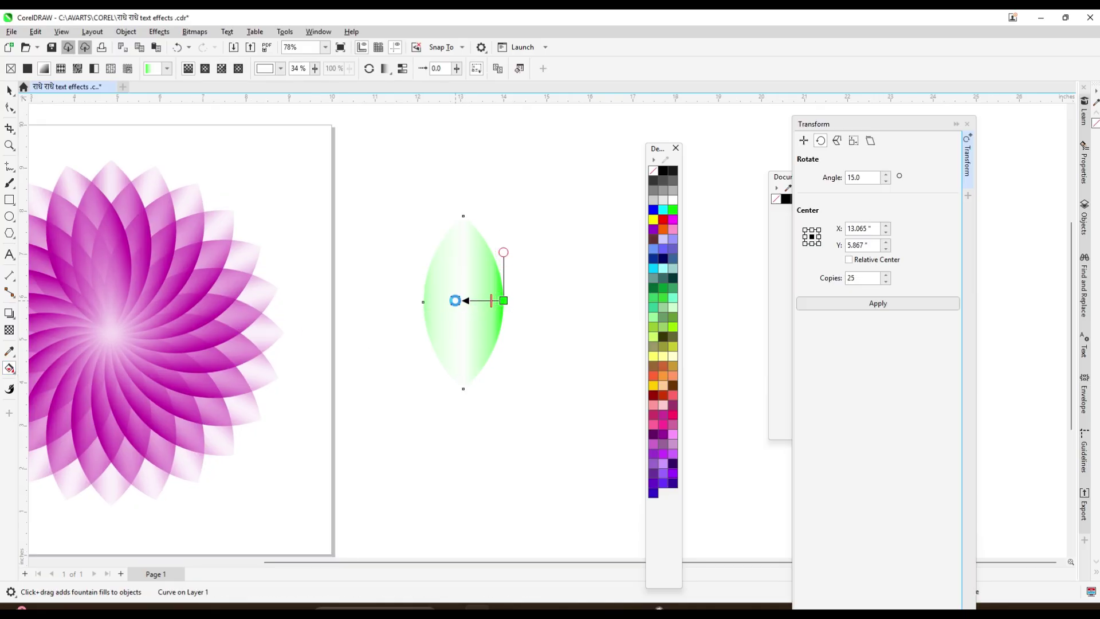
key(ctrl+z)
key(space)
Place a duplicate of the two overlapping green petals below the originals and group the original pair
scroll(487, 240, down, 2)
alt+drag(444, 185, 548, 473)
right_click(547, 473)
alt+drag(433, 204, 530, 305)
key(ctrl+g)
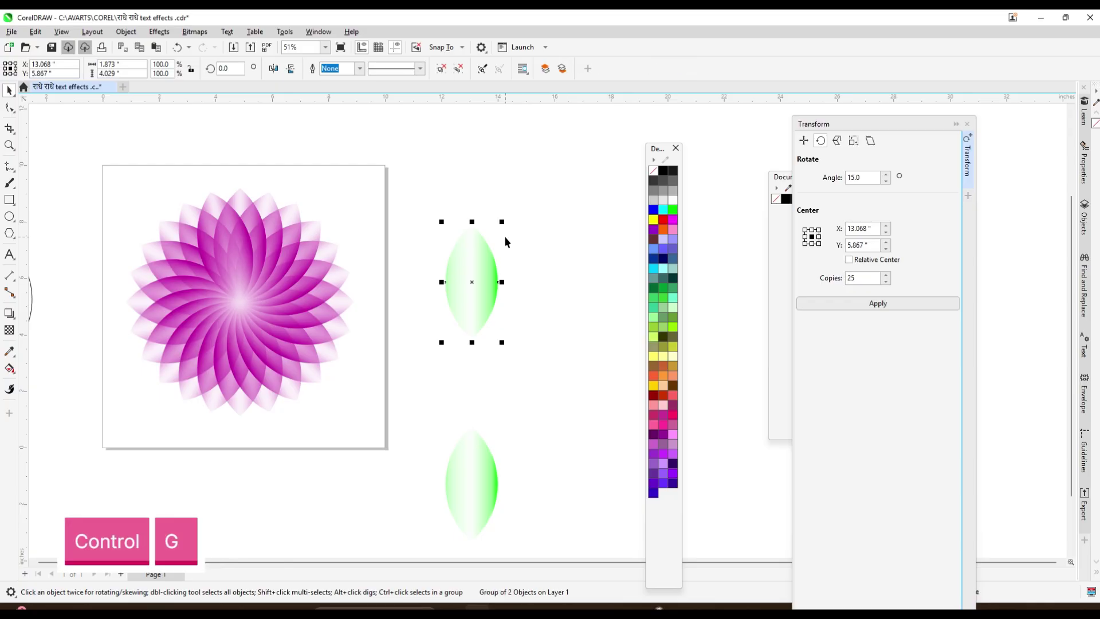
Scale the green petal group to 67.5% and move it up beside the page's upper part
drag(502, 222, 484, 255)
drag(466, 297, 470, 220)
scroll(475, 218, up, 3)
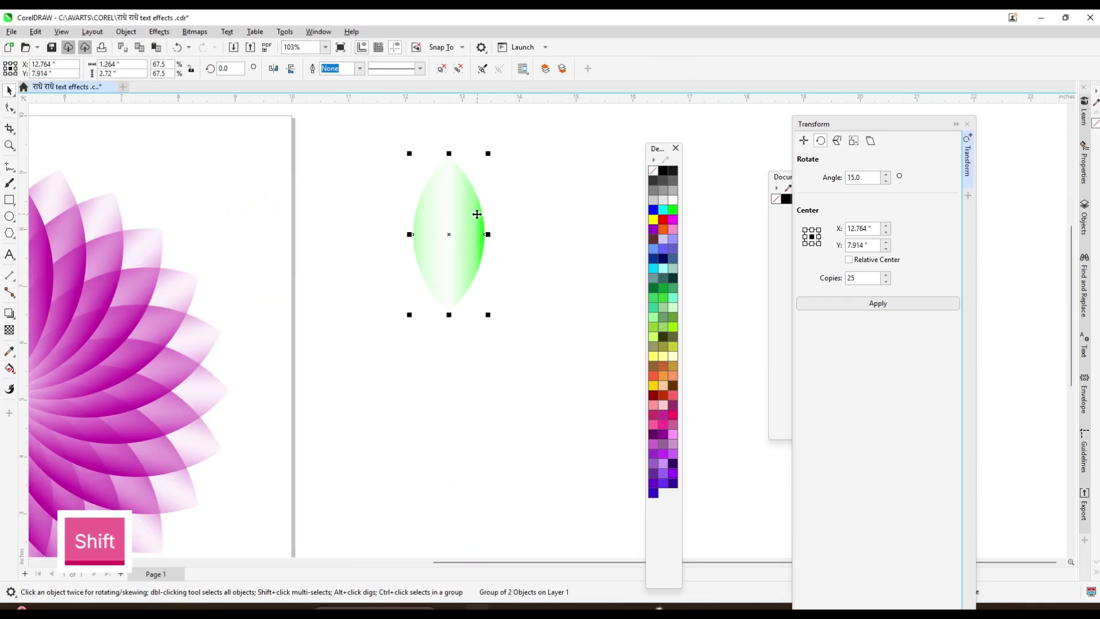
Set the green group's rotation centre to its bottom tip and rotate it by 15 degrees with 25 copies
click(462, 240)
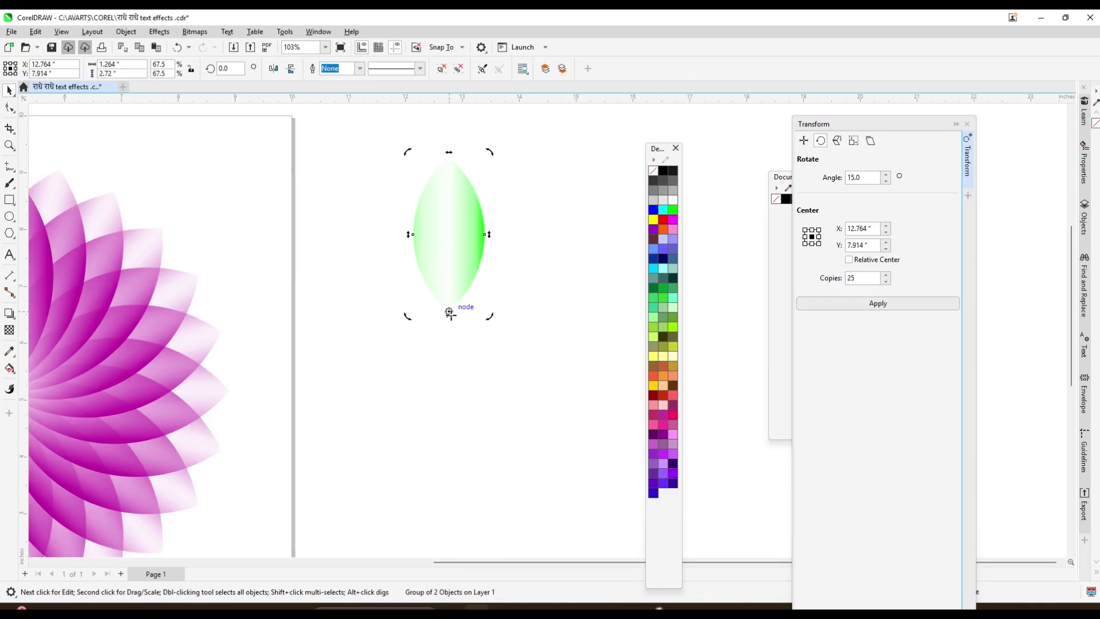
click(872, 304)
scroll(456, 250, down, 3)
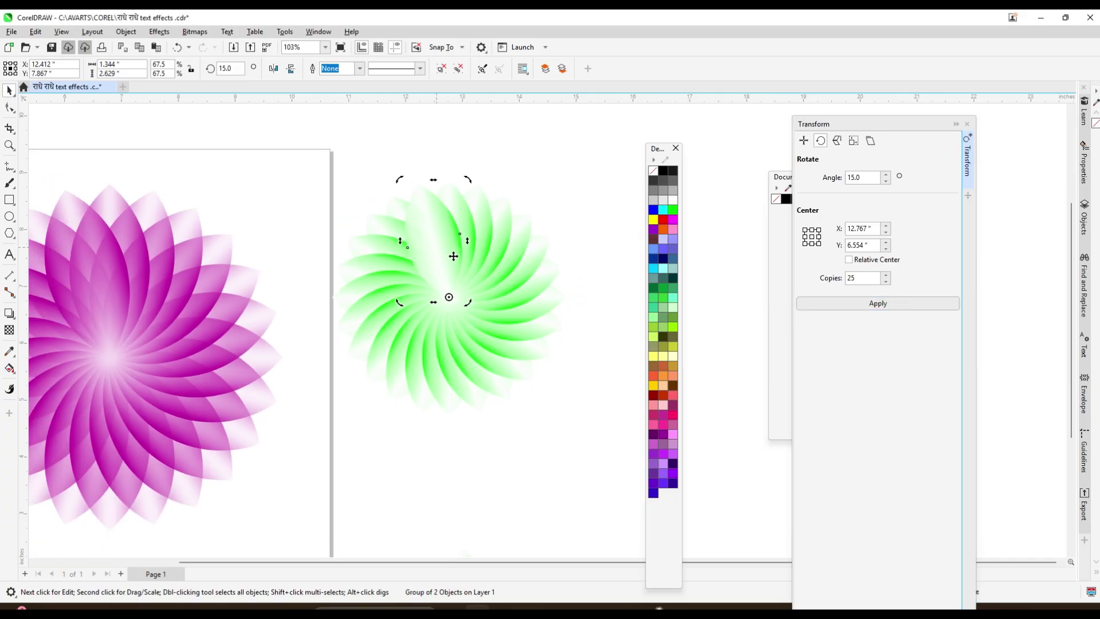
Group all petals of the green flower and centre the group on the page over the magenta flower
drag(386, 189, 556, 370)
drag(451, 284, 488, 268)
key(ctrl+z)
key(ctrl+g)
key(p)
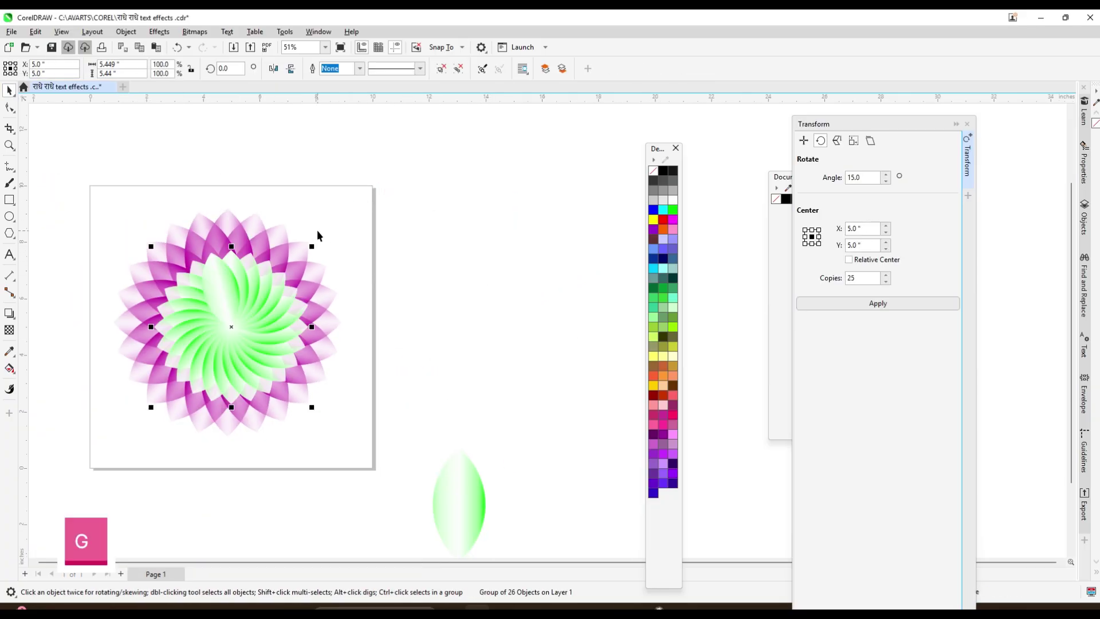
Enlarge the green flower slightly about its centre and deselect it
drag(313, 246, 318, 240)
scroll(396, 241, down, 2)
click(496, 251)
scroll(440, 327, up, 1)
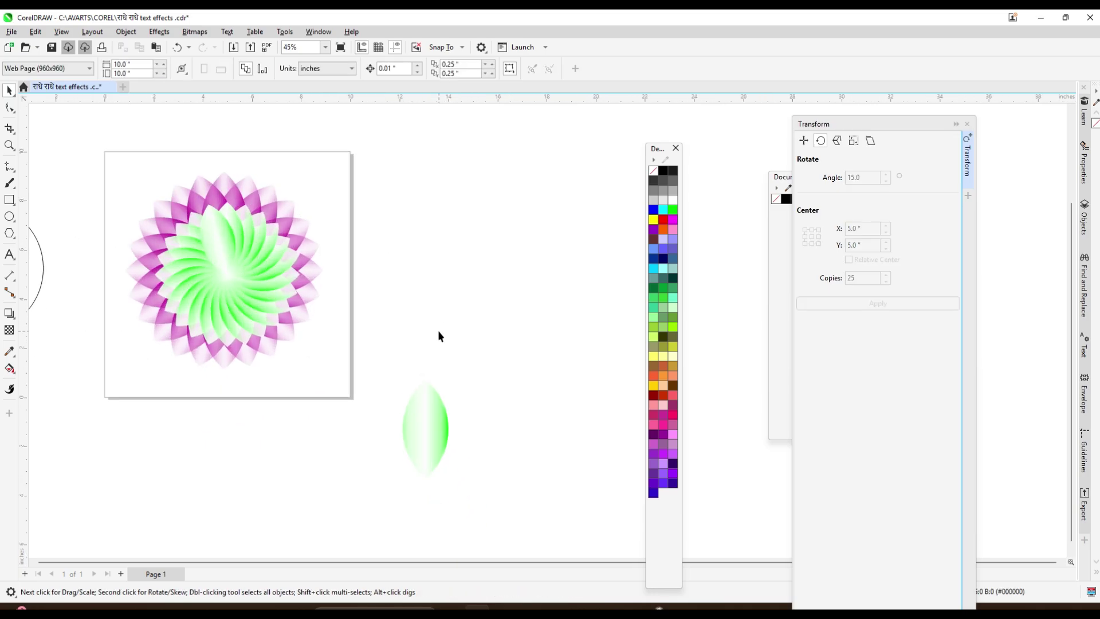
Delete the mirrored half of the spare green petal pair and select the remaining petal
alt+click(424, 427)
drag(435, 435, 527, 299)
click(516, 216)
scroll(517, 275, up, 2)
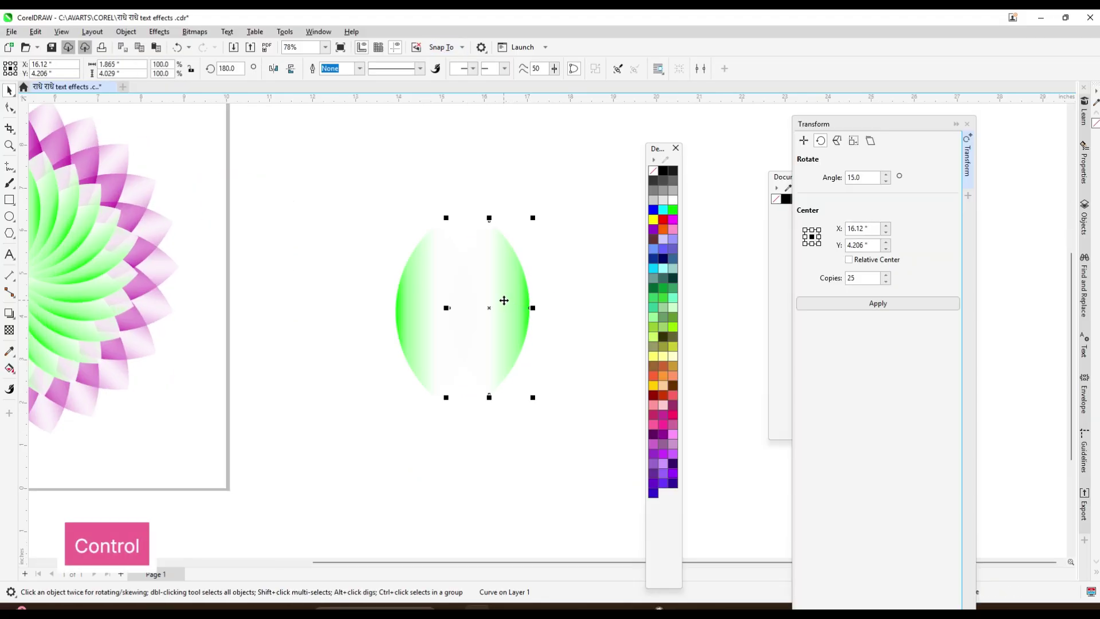
key(ctrl+z)
key(Delete)
click(411, 294)
Set the remaining petal's white gradient node to 100% transparency and recolour its green node red
click(9, 368)
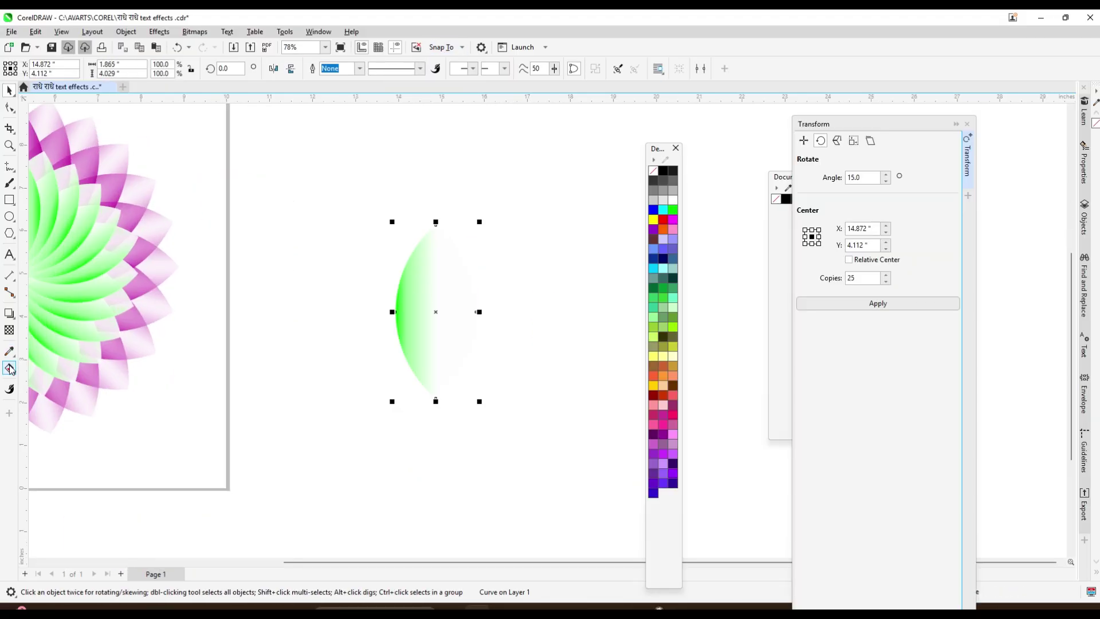
scroll(513, 316, up, 2)
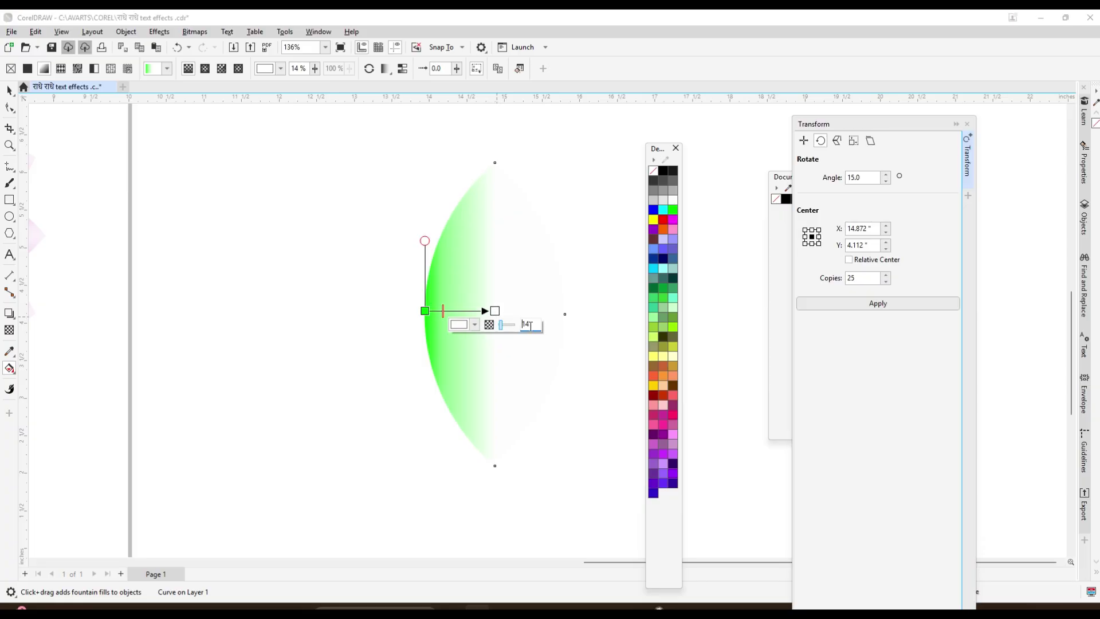
drag(507, 324, 516, 325)
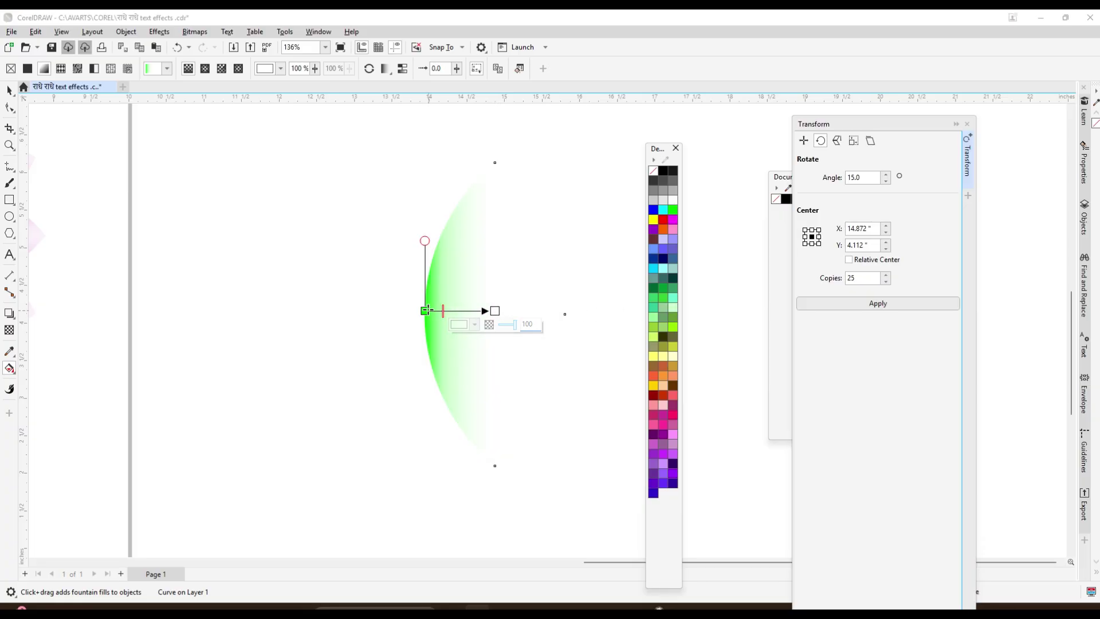
click(424, 311)
click(662, 220)
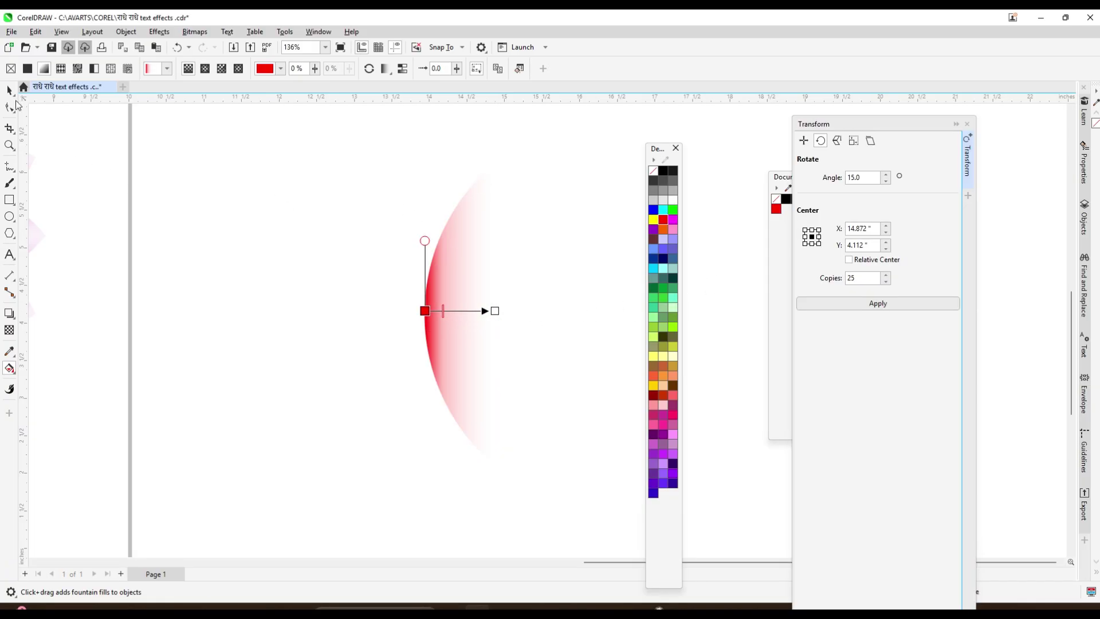
click(9, 91)
scroll(373, 247, down, 1)
Copy and paste the red petal in place and mirror the copy horizontally to form the opposite red edge
key(ctrl+d)
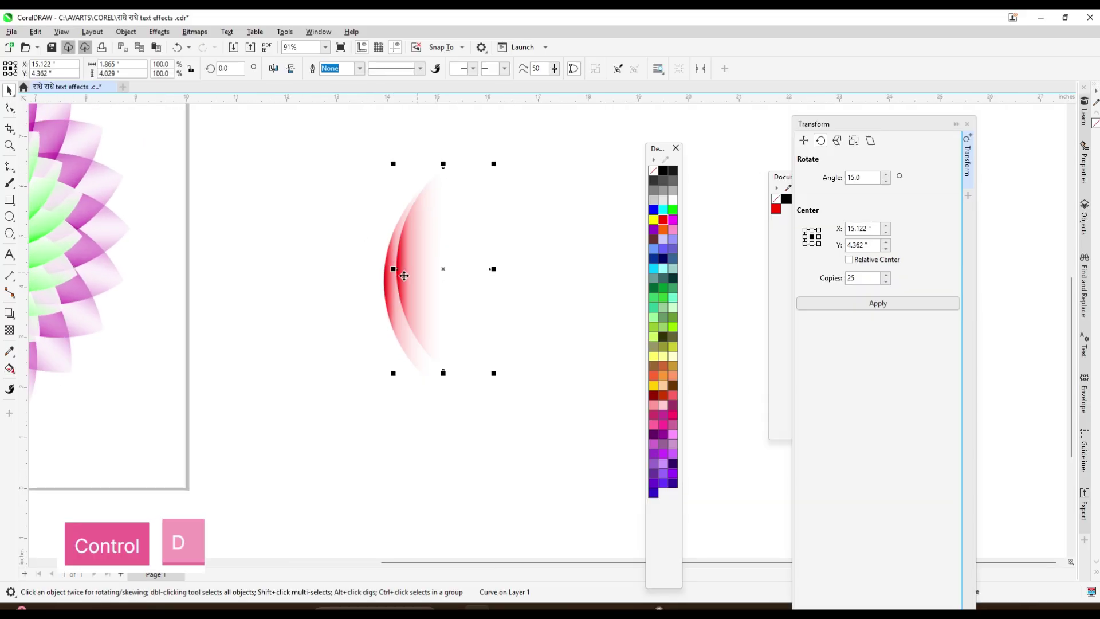
key(ctrl+z)
key(ctrl+c)
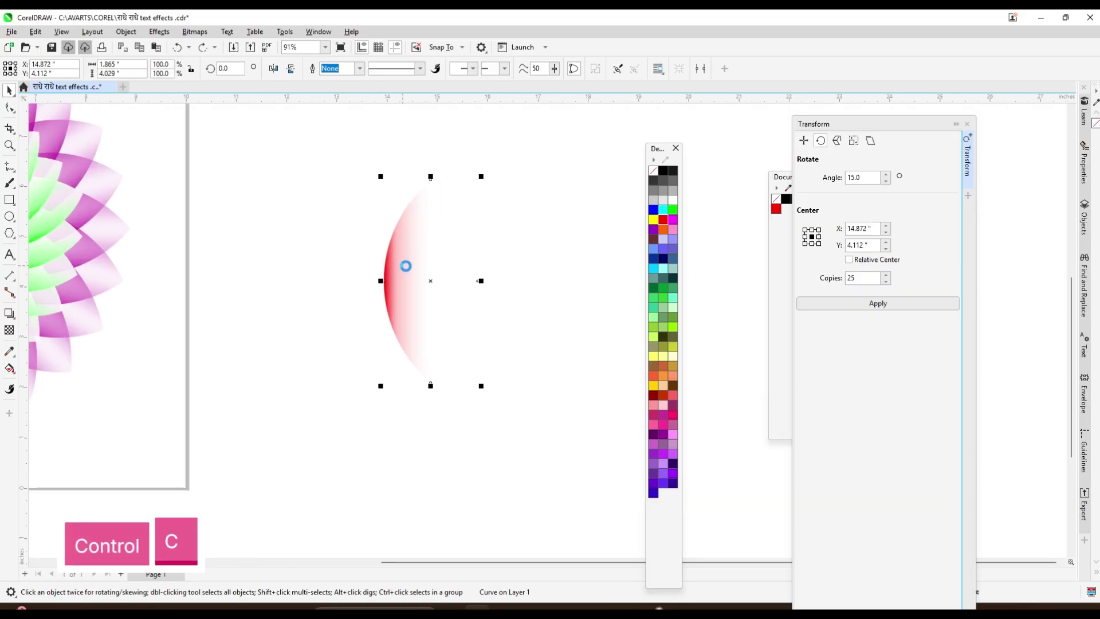
key(ctrl+v)
mouse_move(381, 281)
mouse_down()
mouse_move(493, 275)
mouse_move(385, 280)
mouse_up()
scroll(499, 276, down, 1)
Place a duplicate of the two overlapping red petals below the originals and group the original pair
click(355, 245)
drag(356, 245, 535, 321)
drag(467, 276, 486, 437)
right_click(486, 437)
drag(381, 247, 545, 290)
key(ctrl+g)
Scale the red petal group to 81.6% and rotate it around its bottom tip by 15 degrees with 25 copies
drag(452, 277, 442, 201)
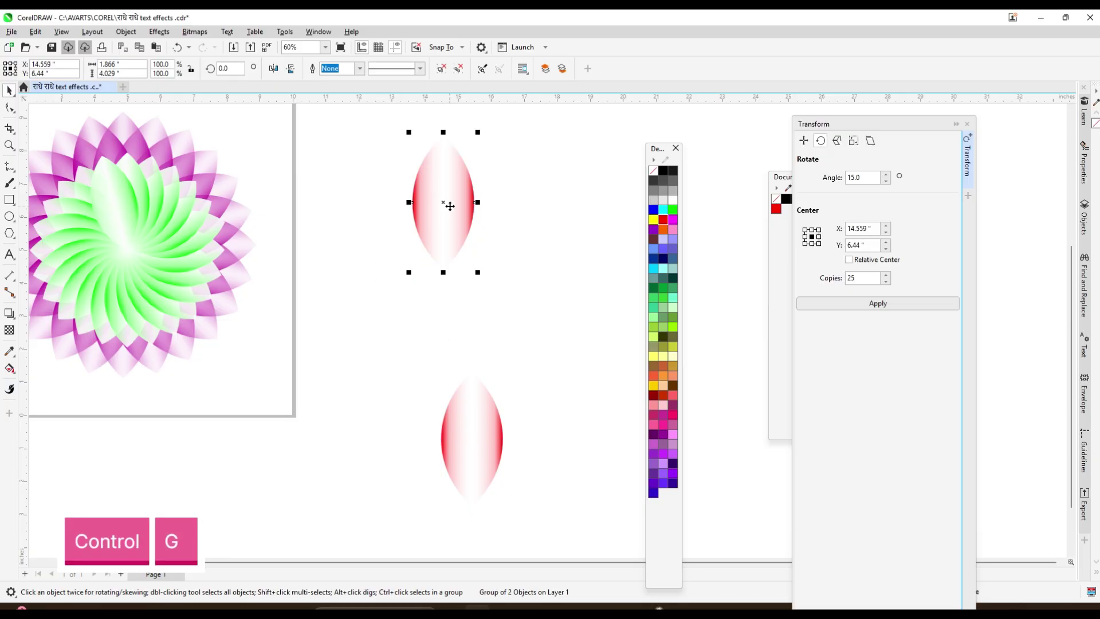
drag(477, 130, 467, 155)
click(437, 216)
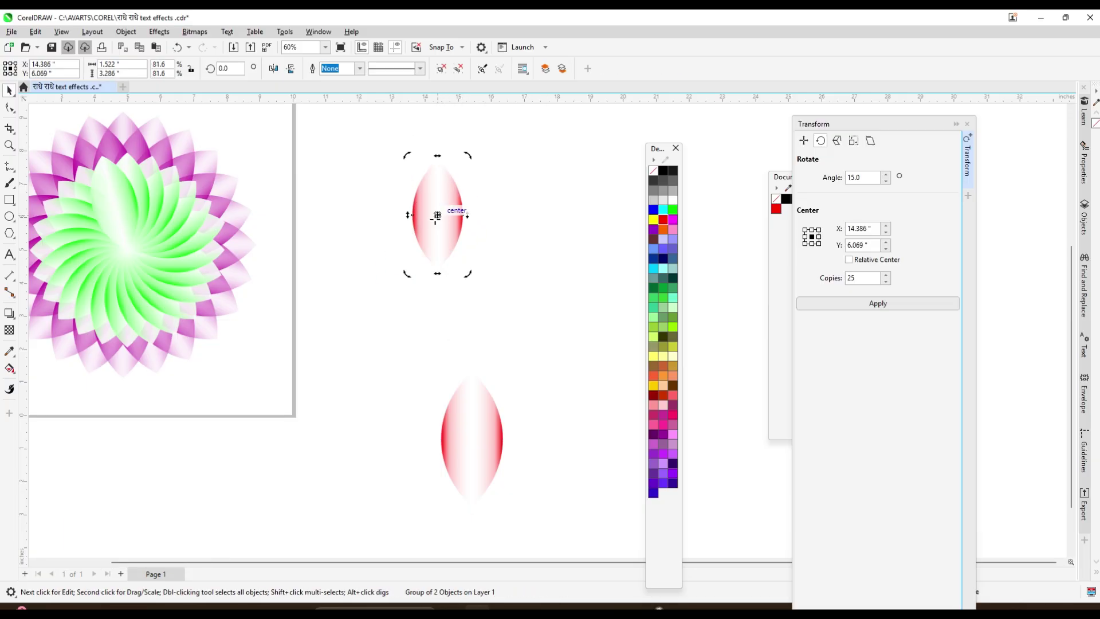
click(887, 305)
Group all petals of the red flower and centre the group on the page over the other flowers
drag(336, 159, 535, 294)
key(ctrl+g)
key(p)
Scale the centred red flower group to 92.6% about its centre
scroll(523, 253, down, 2)
scroll(247, 161, up, 5)
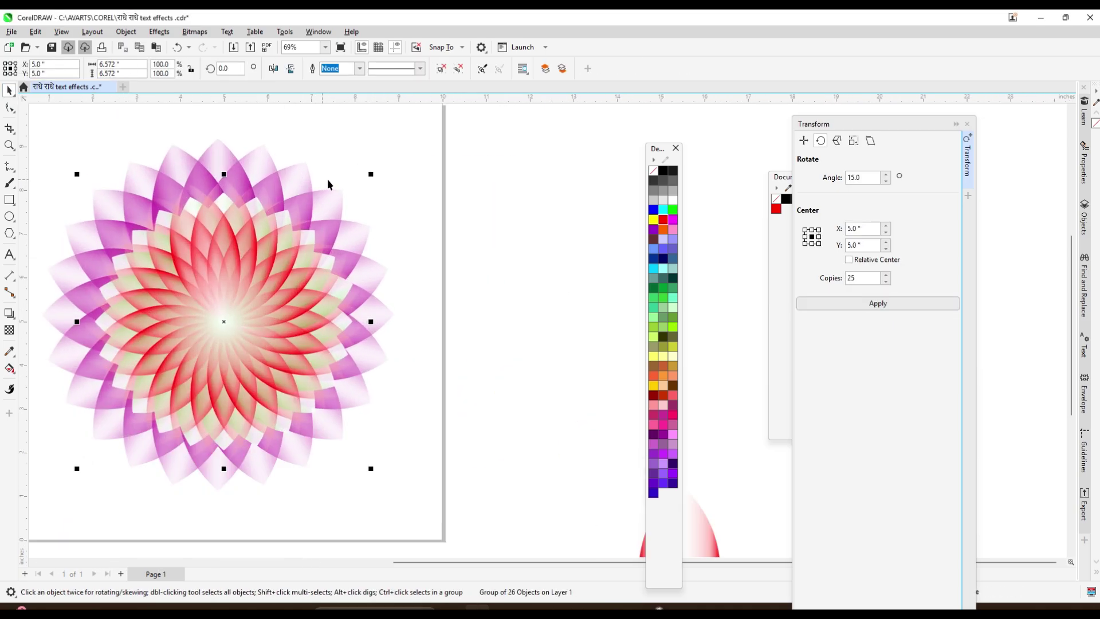
drag(378, 174, 367, 181)
scroll(297, 187, down, 2)
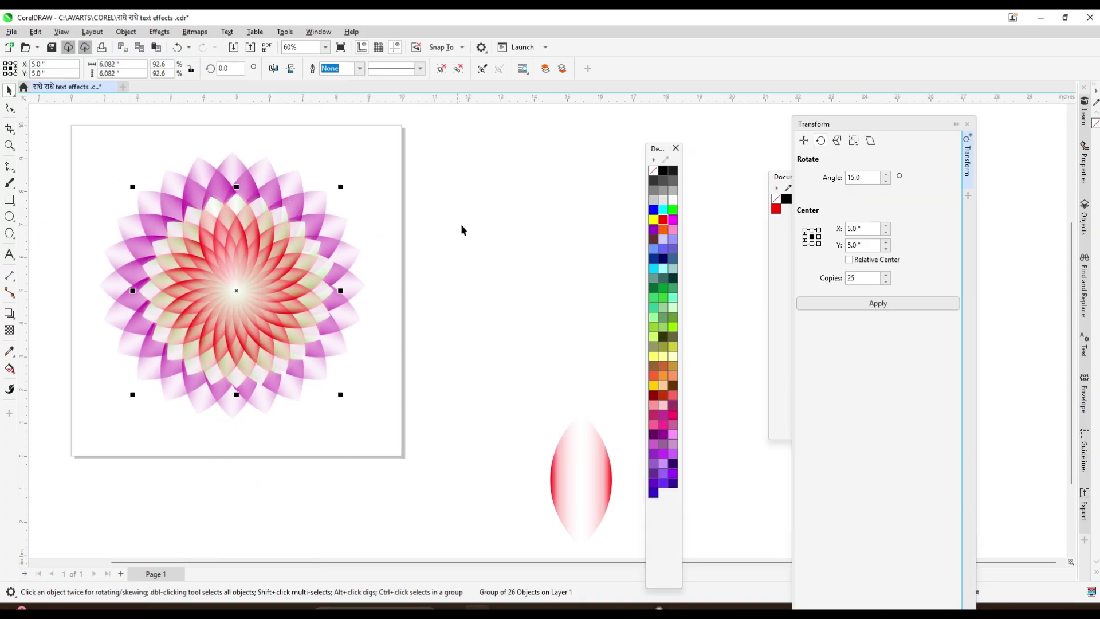
click(460, 224)
scroll(279, 207, up, 3)
click(290, 208)
key(ctrl+z)
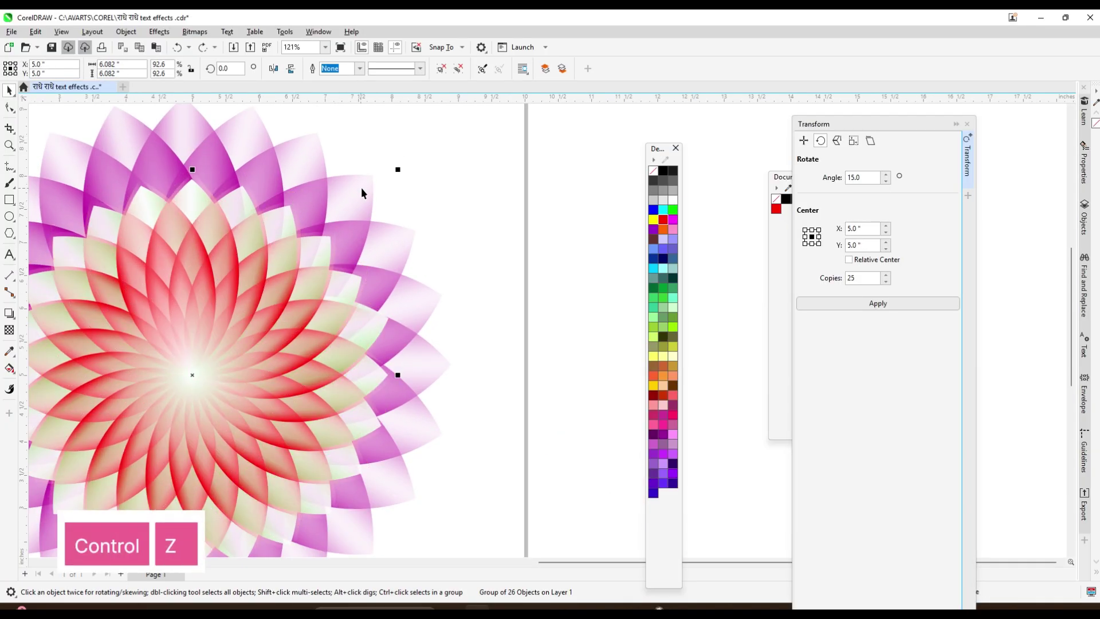
Place a duplicate of the two overlapping red petals above the originals and scale it to 59.8%
scroll(206, 177, down, 2)
click(400, 271)
scroll(395, 278, down, 1)
drag(449, 352, 527, 455)
drag(505, 415, 473, 254)
right_click(473, 254)
scroll(478, 195, up, 3)
drag(480, 182, 441, 265)
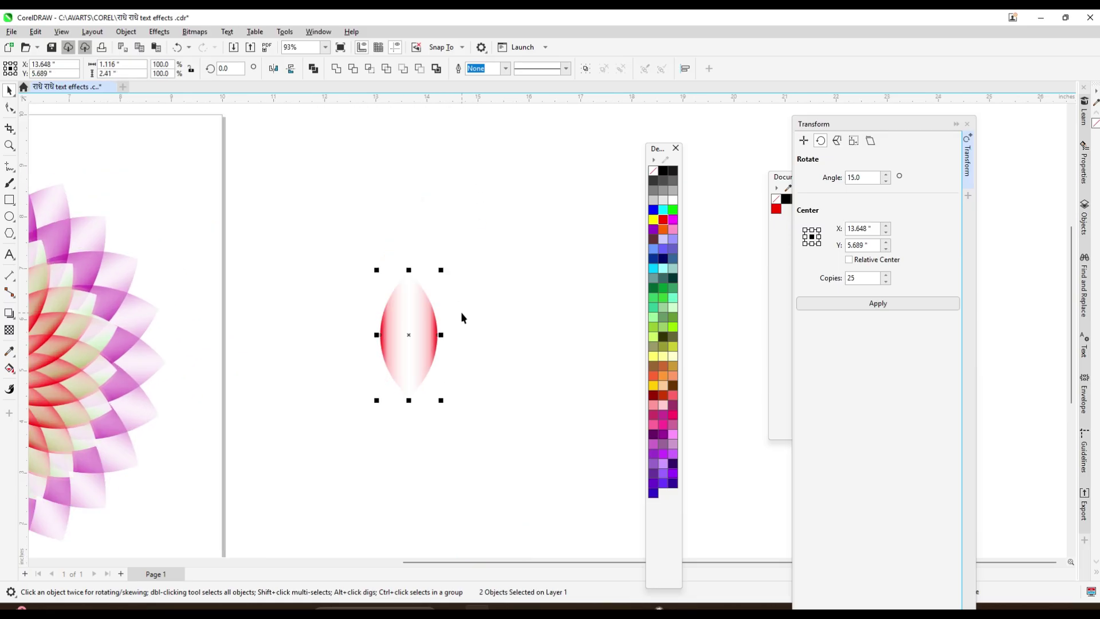
Change the red end of the gradient on the small pair's right petal to navy blue
scroll(424, 349, up, 1)
key(ctrl+z)
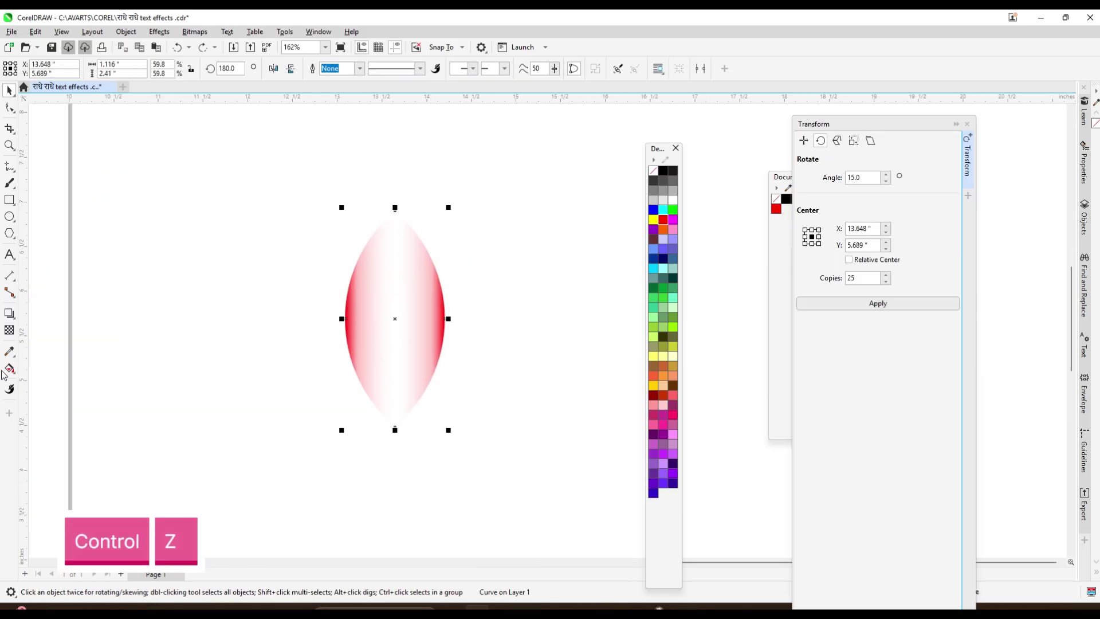
click(10, 368)
click(445, 316)
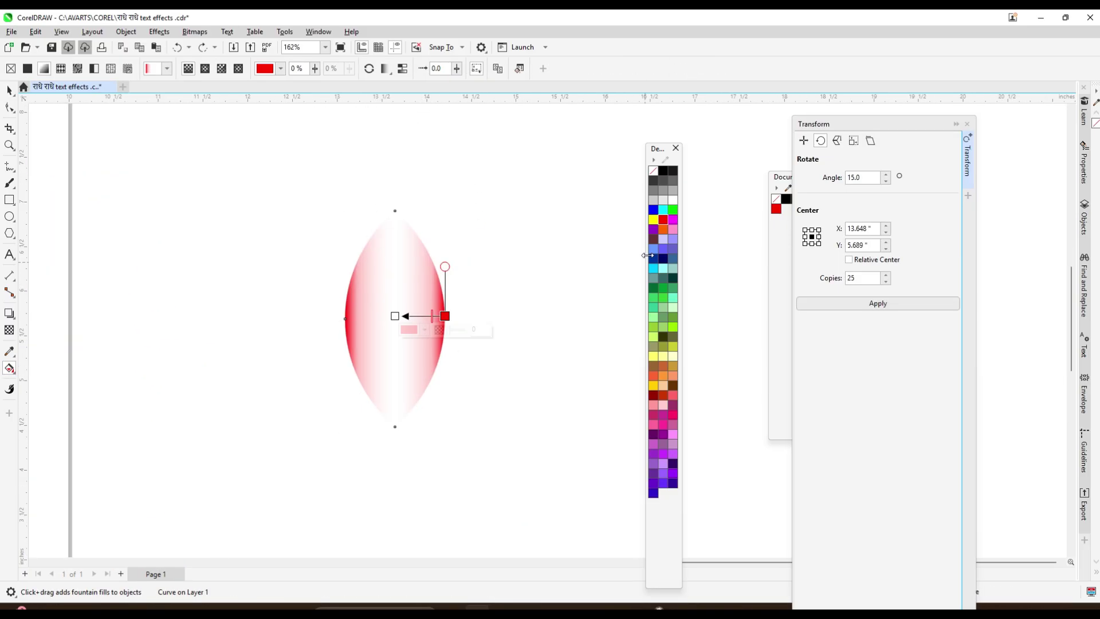
click(663, 258)
scroll(341, 323, up, 2)
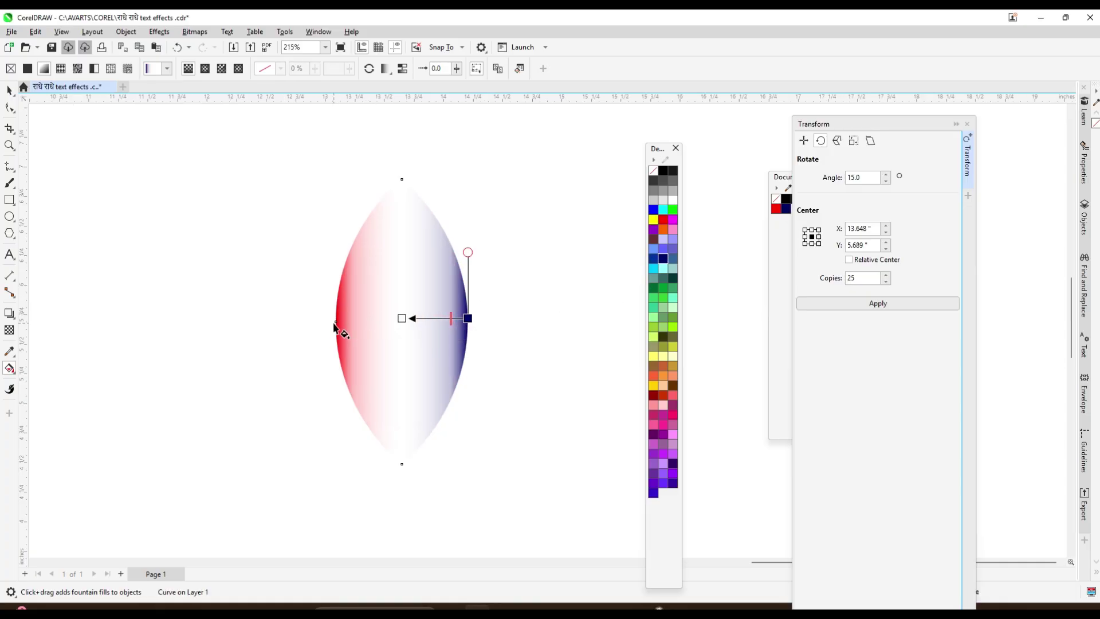
Move the navy petal about 0.46 inches to the right to uncover the red petal, and select the red one
click(337, 323)
click(9, 93)
click(275, 257)
drag(389, 323, 443, 324)
click(363, 318)
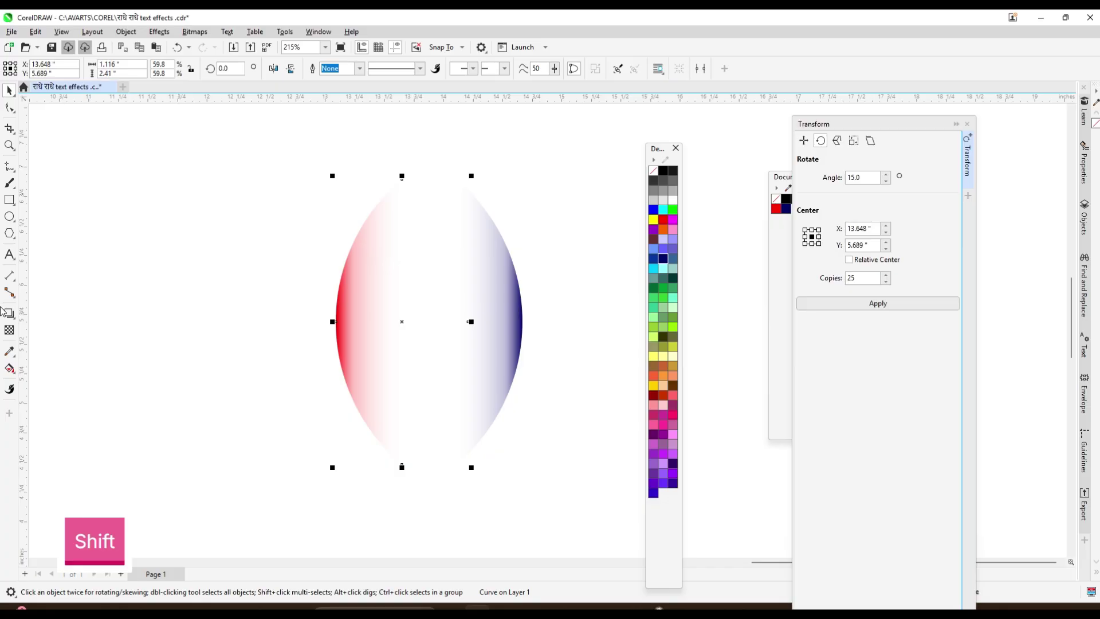
Recolour the left petal's red gradient end to navy blue and extend its fade further to the right
click(10, 366)
click(335, 318)
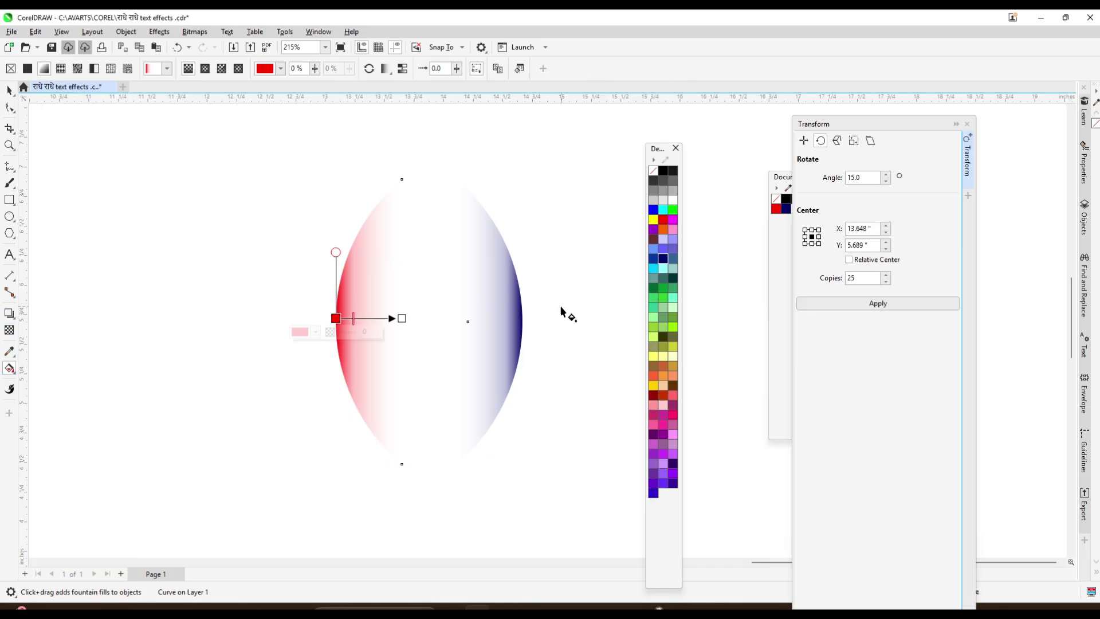
click(663, 259)
drag(402, 317, 438, 318)
click(514, 306)
Align the two navy petals on one vertical centre line and group them
click(8, 91)
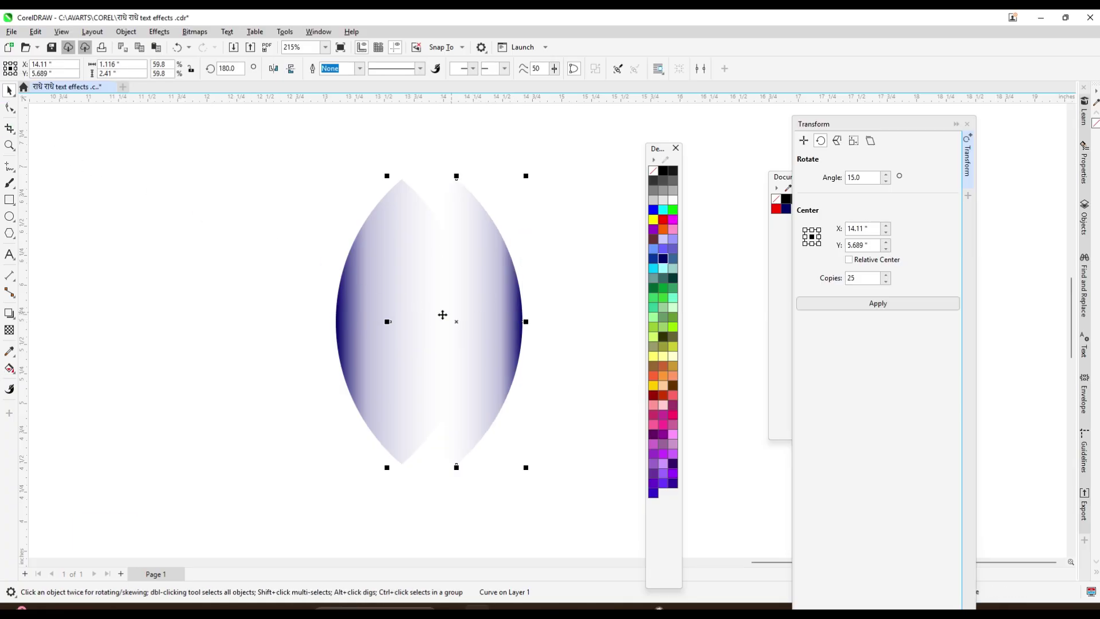
shift+click(366, 317)
key(c)
drag(211, 268, 531, 352)
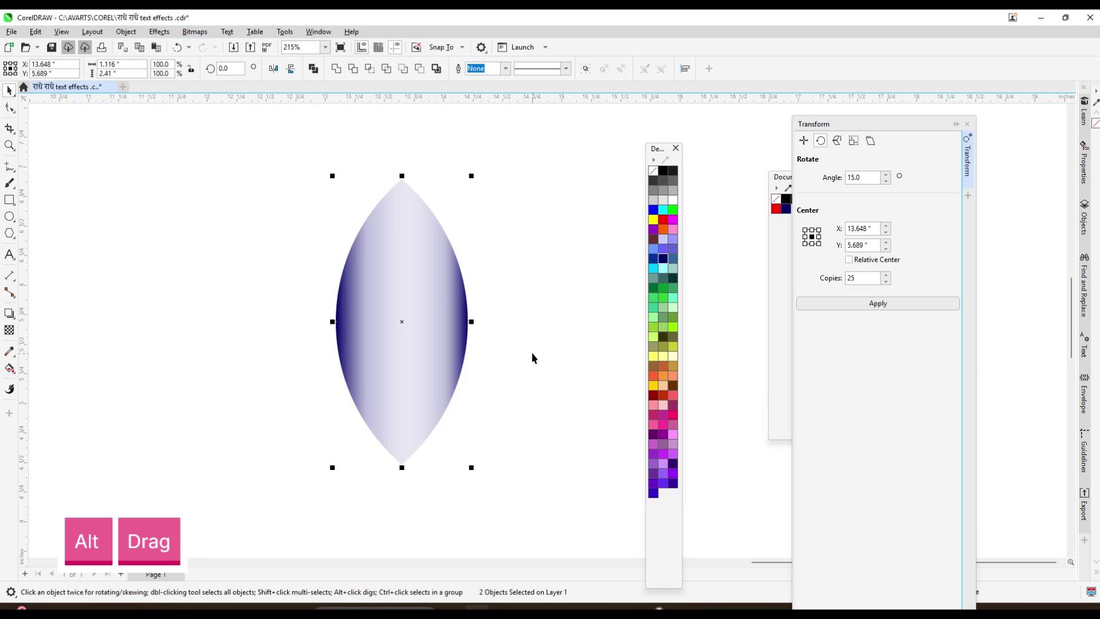
scroll(520, 326, down, 4)
key(ctrl+g)
scroll(474, 309, down, 2)
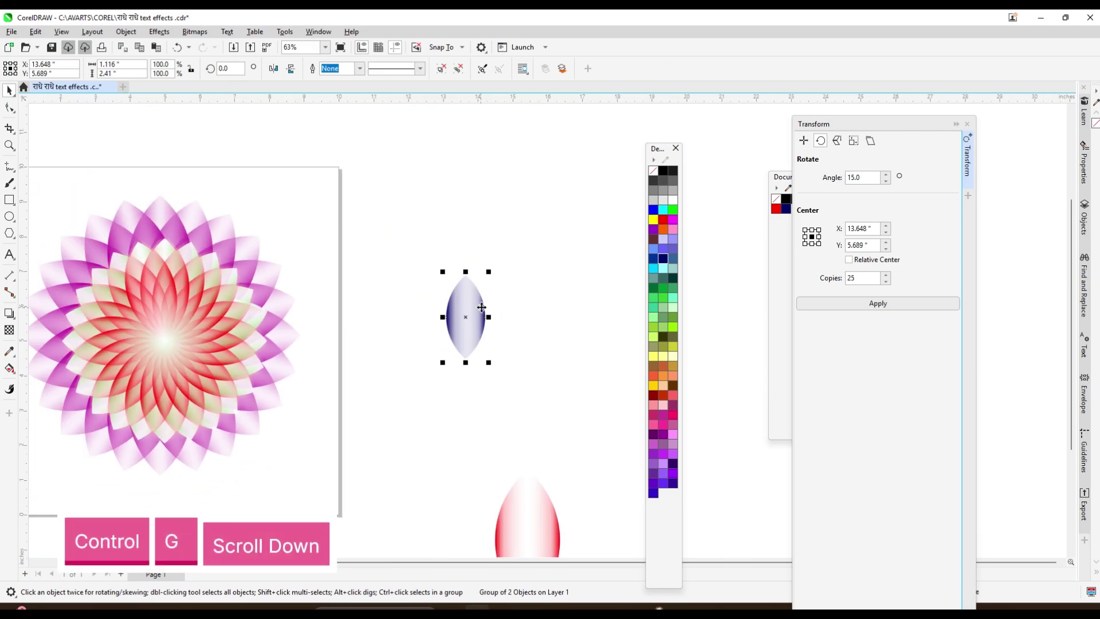
Rotate the navy petal group around its bottom tip by 15 degrees with 25 copies
click(473, 309)
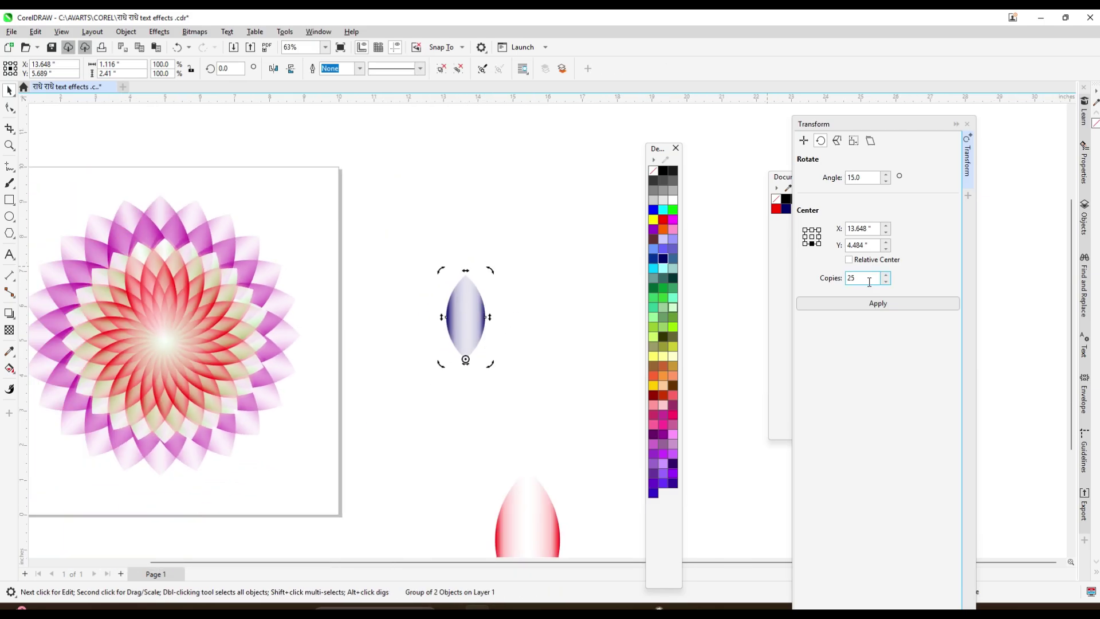
click(875, 306)
Group all petals of the navy flower and centre the group on the page over the other flowers
drag(410, 213, 550, 437)
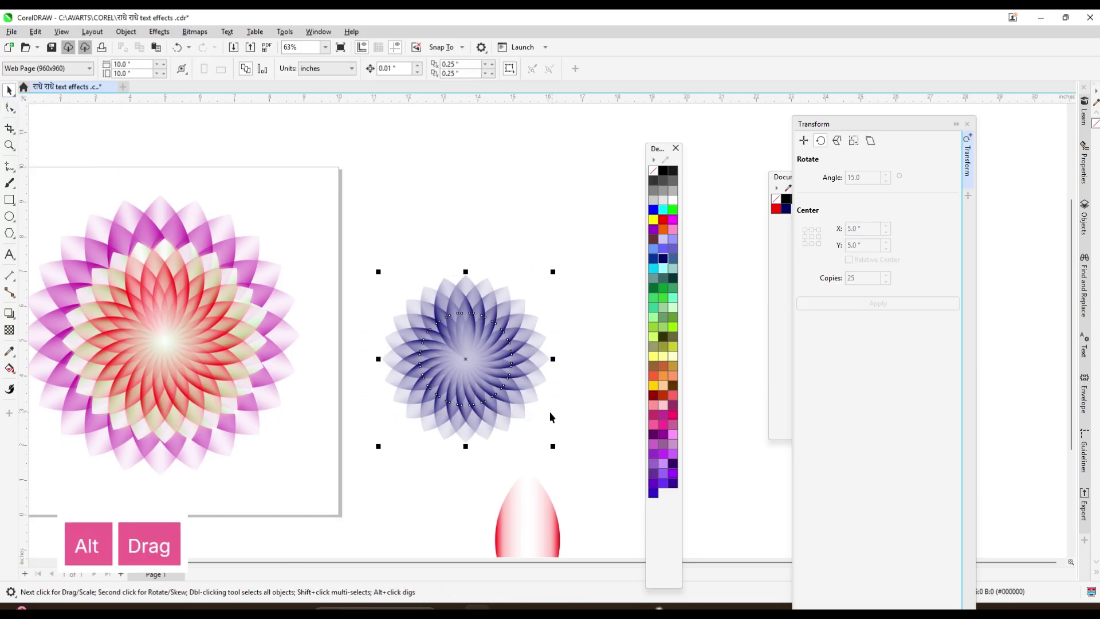
drag(492, 358, 507, 236)
key(ctrl+g)
key(p)
Scale the centred navy flower group to 89.2% about its centre
scroll(539, 235, down, 1)
scroll(301, 251, up, 3)
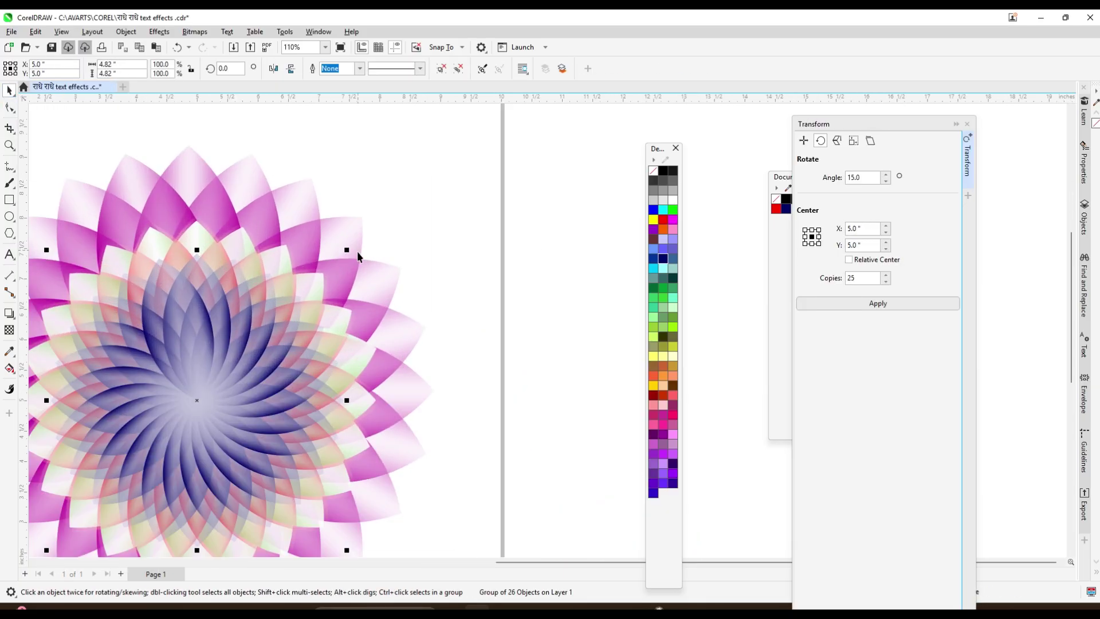
mouse_move(348, 247)
mouse_down()
mouse_move(338, 268)
mouse_move(362, 246)
mouse_up()
scroll(373, 243, down, 2)
scroll(324, 263, down, 1)
scroll(324, 264, up, 1)
scroll(362, 246, down, 2)
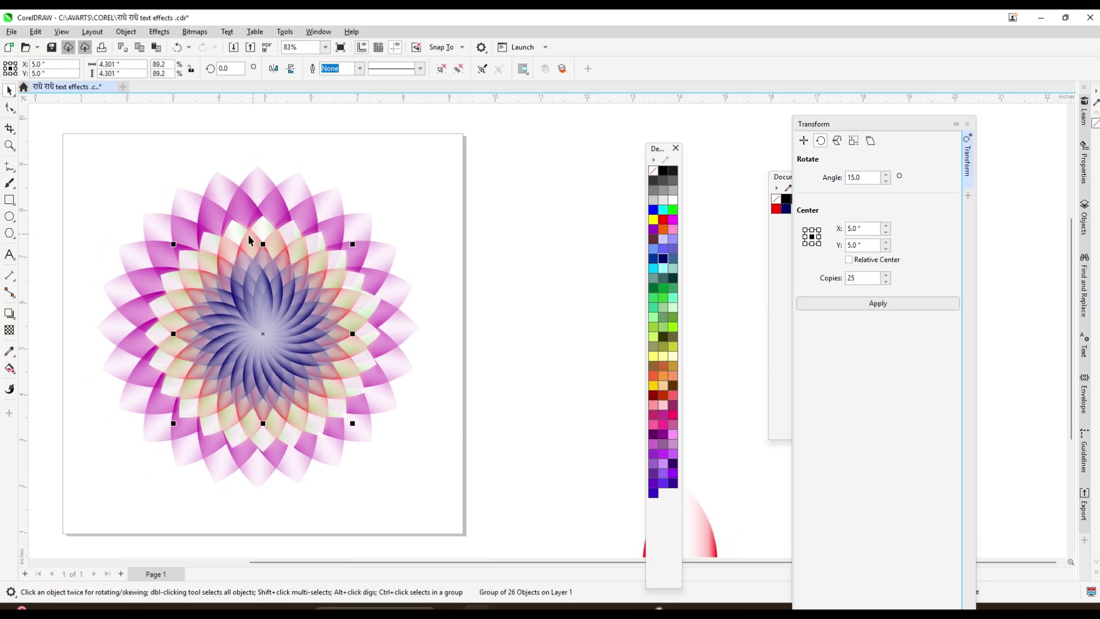
Place a full-size duplicate of the red petal pair above the originals and shift its right petal about 1.2 inches to the right
click(446, 310)
scroll(420, 333, up, 2)
drag(418, 345, 522, 435)
right_click(439, 253)
drag(452, 418, 495, 228)
click(472, 218)
right_click(495, 228)
scroll(456, 208, up, 2)
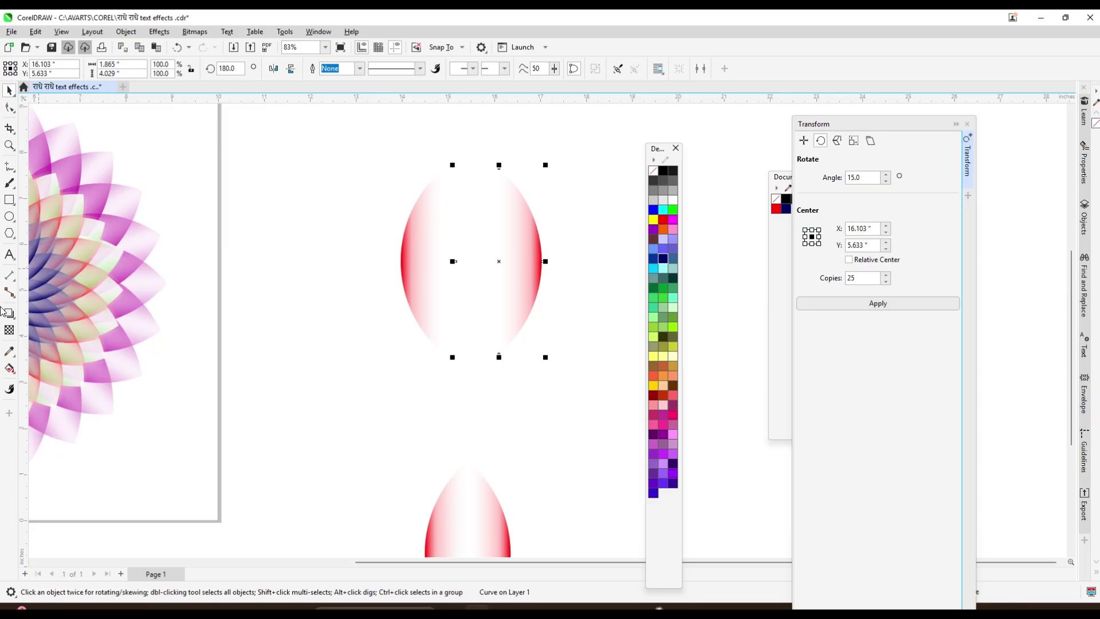
Change the red gradient ends of both duplicated petals to orange
click(13, 373)
scroll(494, 221, up, 2)
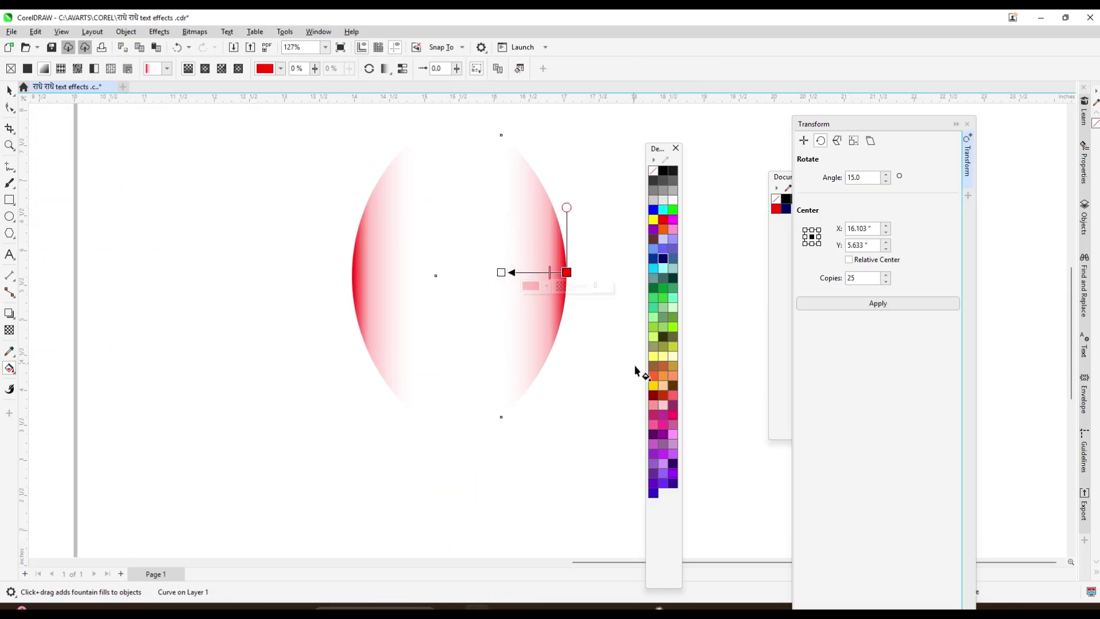
scroll(636, 309, down, 2)
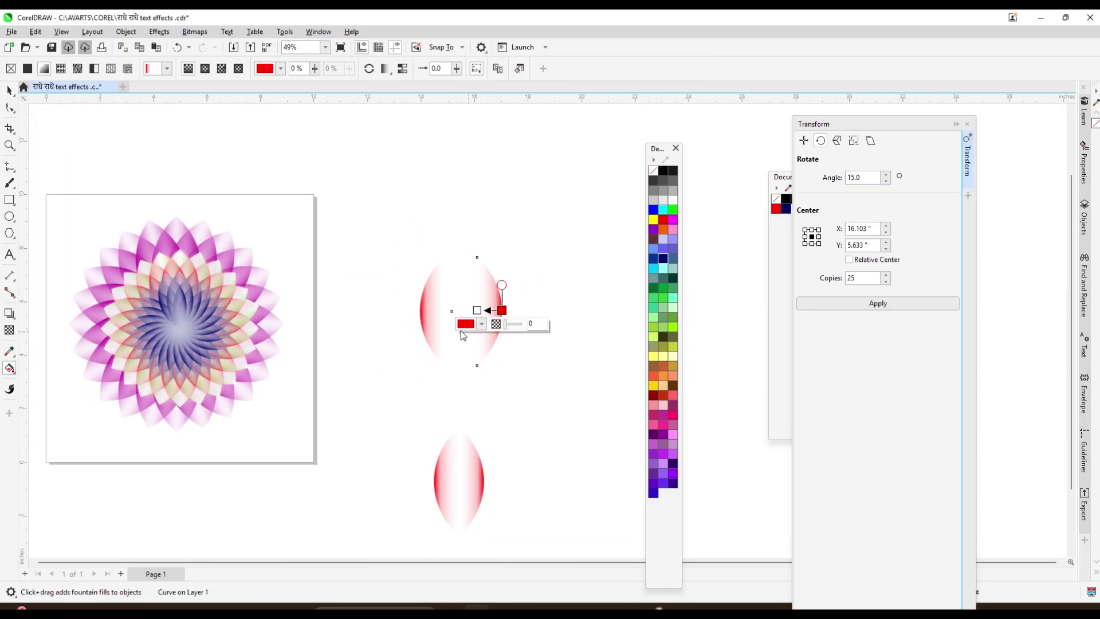
click(663, 230)
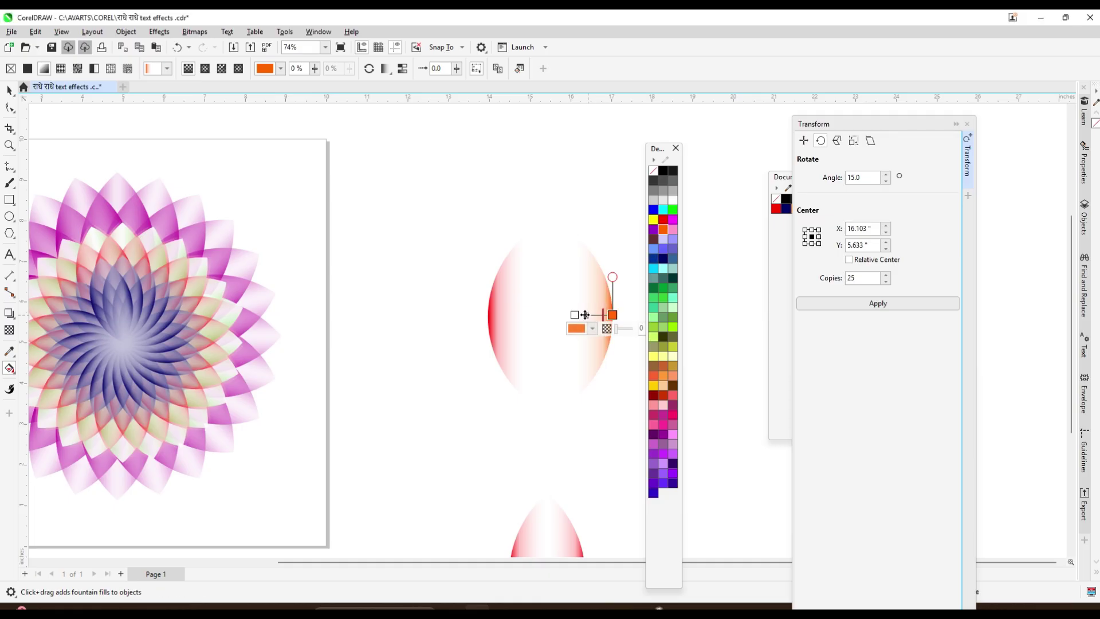
click(495, 314)
click(488, 314)
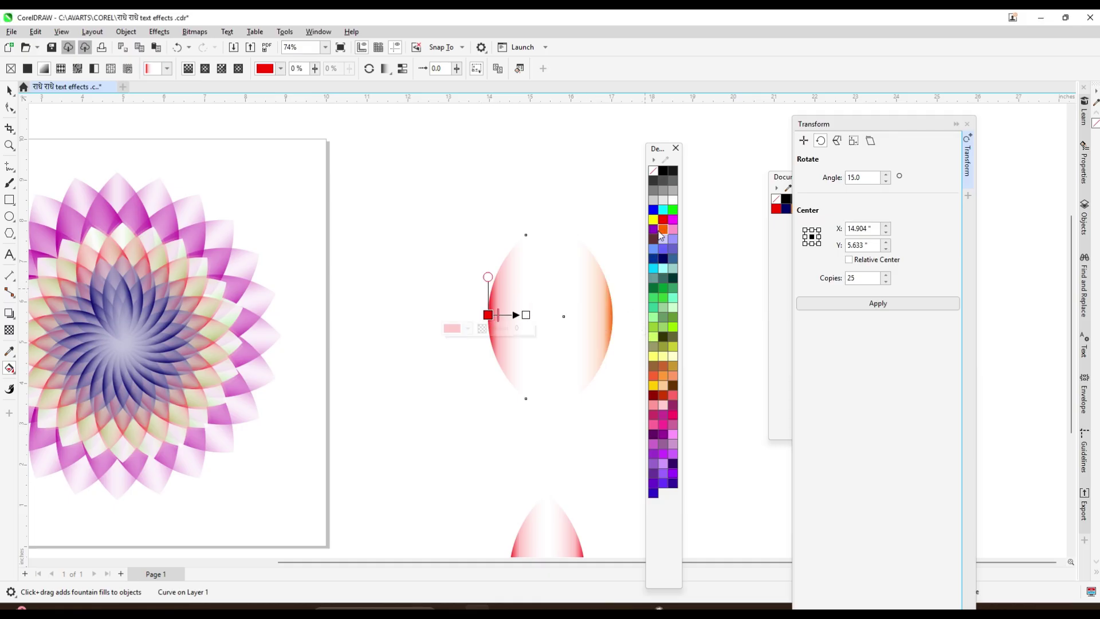
click(662, 230)
click(9, 90)
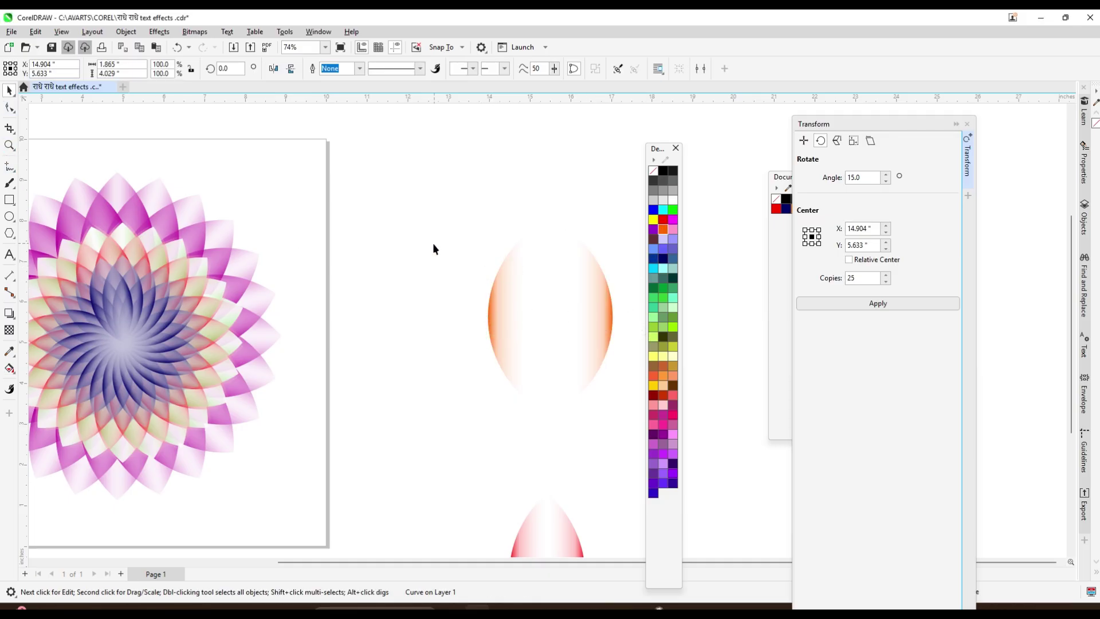
Align the two orange petals on one vertical centre line and group them
drag(433, 244, 631, 345)
key(c)
scroll(499, 263, down, 2)
key(ctrl+g)
scroll(520, 298, up, 2)
Rotate the orange petal group around its bottom tip by 15 degrees with 25 copies
click(512, 291)
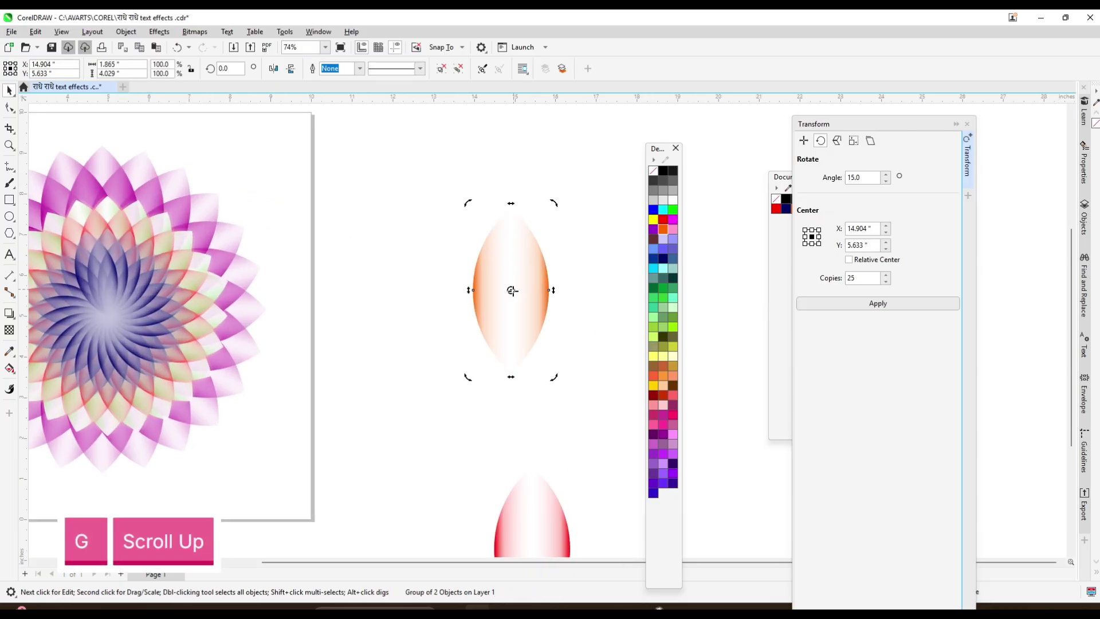
drag(511, 289, 523, 369)
key(ctrl+z)
click(523, 315)
drag(511, 290, 511, 373)
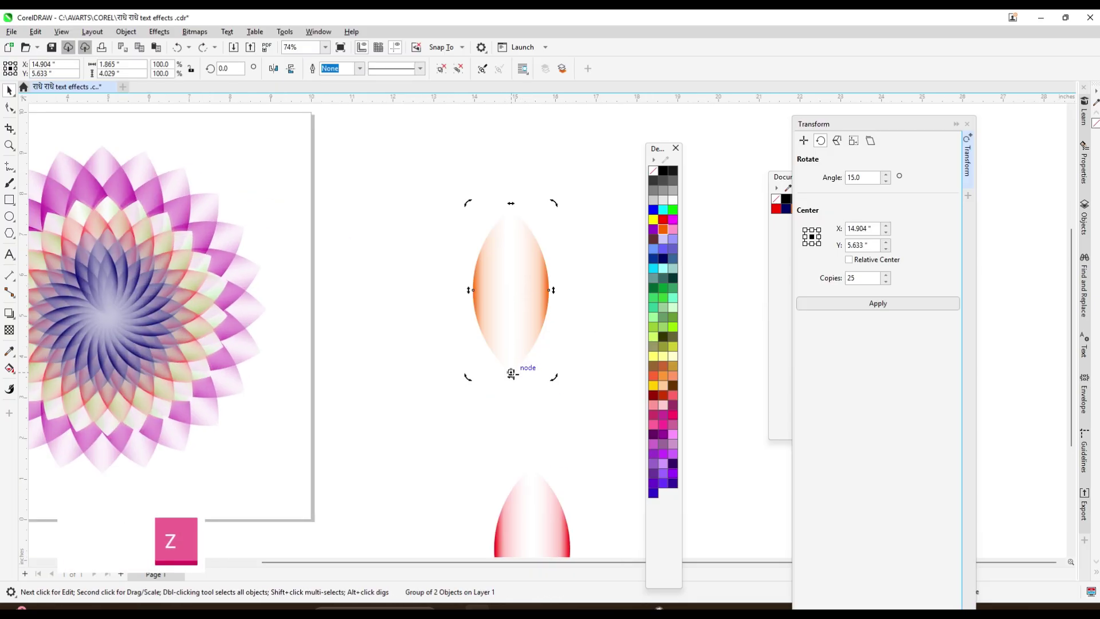
click(887, 312)
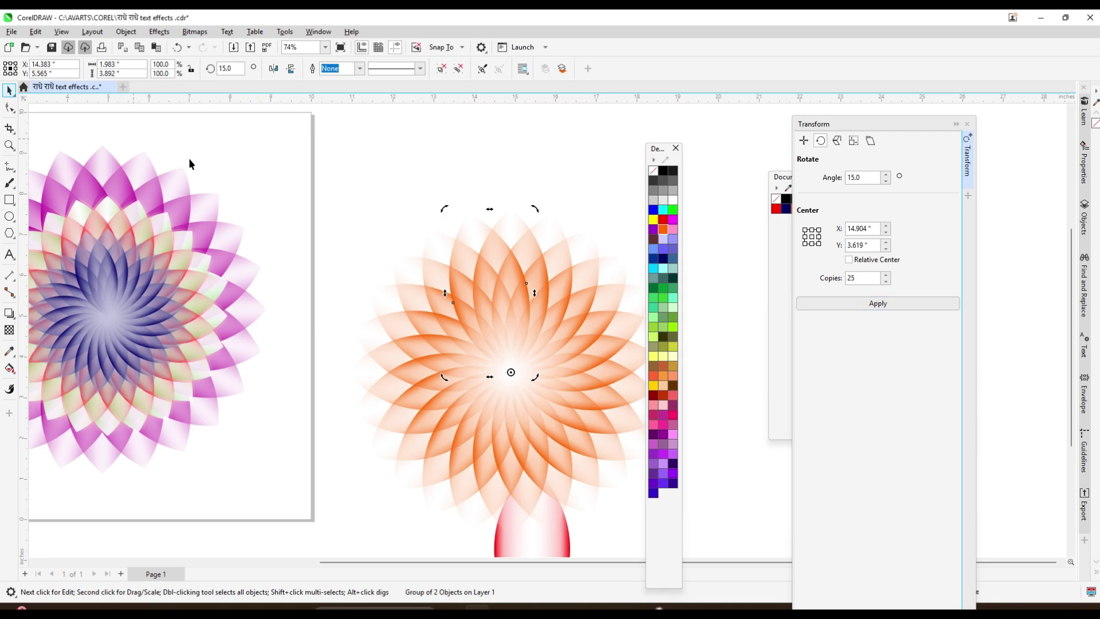
Group all petals of the orange flower, centred on the page, and scale the group to 45.5%
scroll(611, 243, down, 2)
drag(471, 210, 632, 210)
key(ctrl+g)
drag(648, 117, 597, 167)
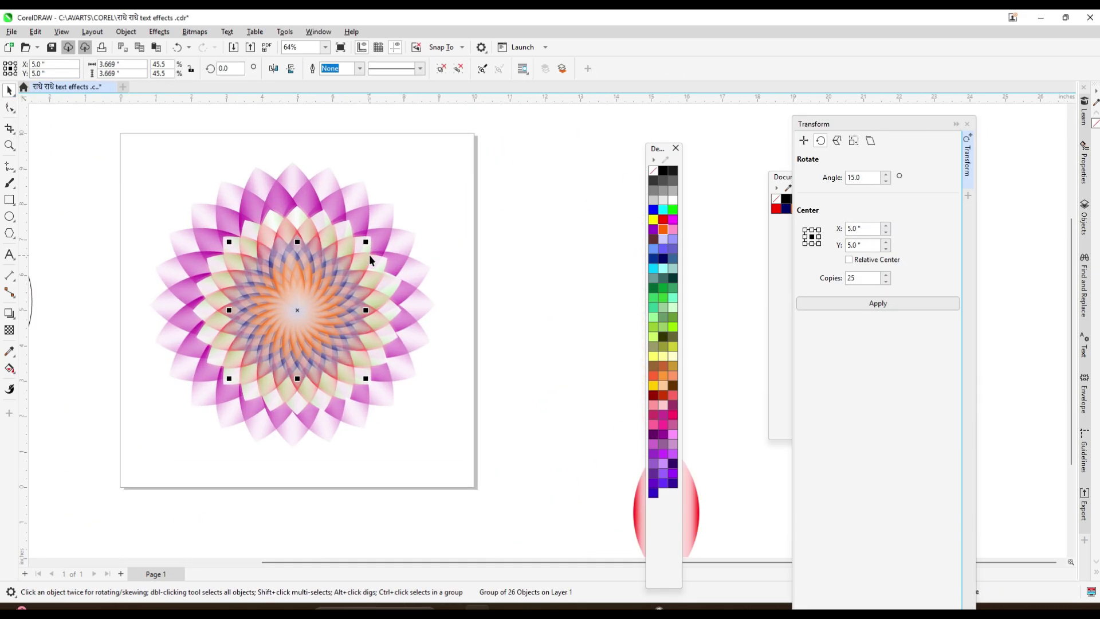
Shrink the centred orange flower group slightly further about its centre and deselect it
scroll(369, 255, up, 2)
drag(364, 233, 346, 254)
scroll(337, 251, down, 4)
click(446, 263)
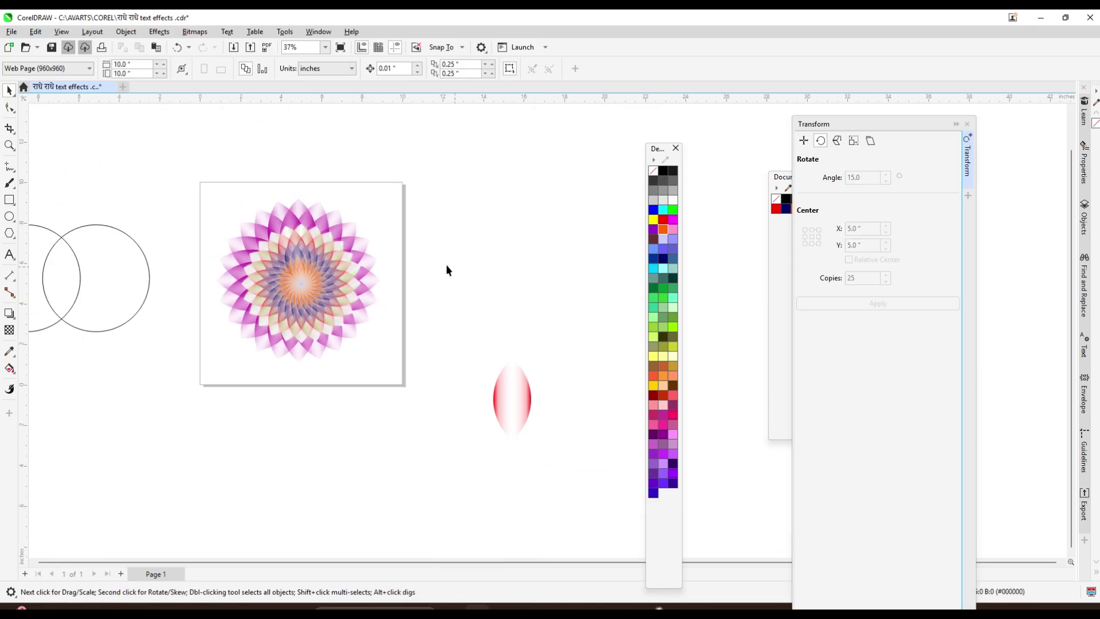
Place another duplicate of the red petal pair above the originals and delete the duplicate's right petal
scroll(444, 272, down, 1)
scroll(435, 348, up, 2)
drag(438, 348, 507, 372)
scroll(458, 375, down, 2)
scroll(464, 229, up, 5)
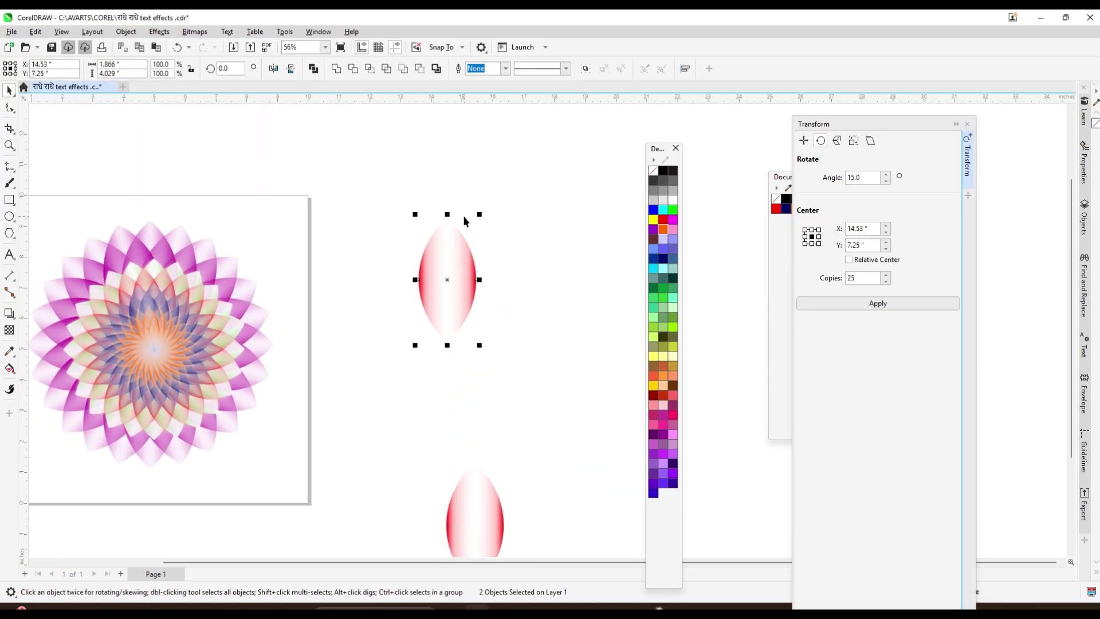
click(466, 328)
key(Delete)
scroll(429, 319, up, 3)
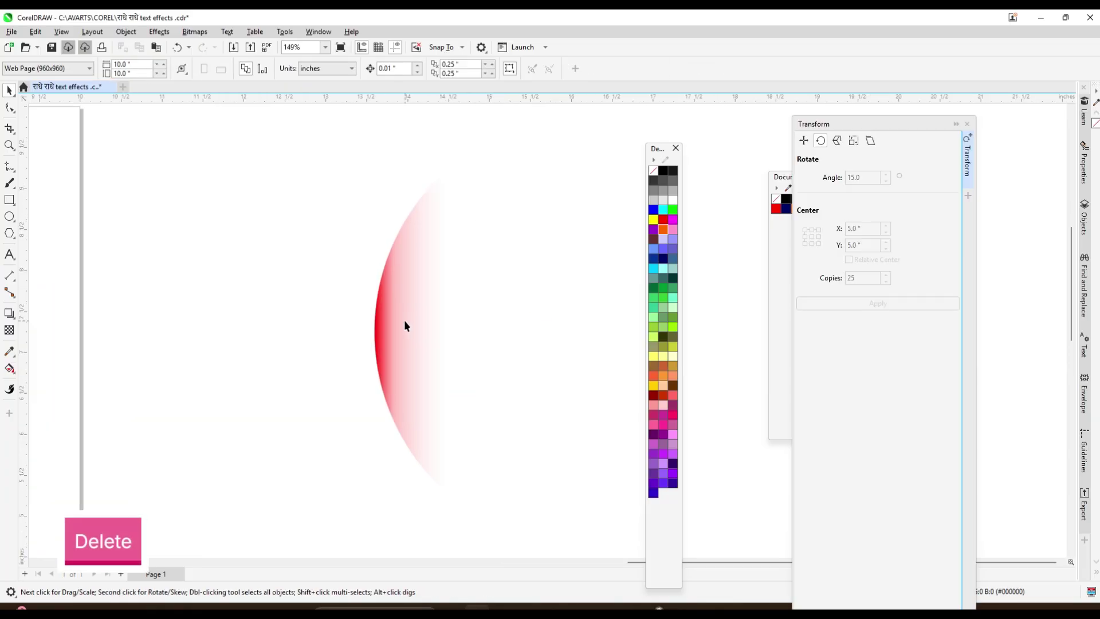
Adjust the remaining petal's gradient so solid red starts just inside its left edge and the fade ends past the petal's centre
click(404, 320)
click(9, 368)
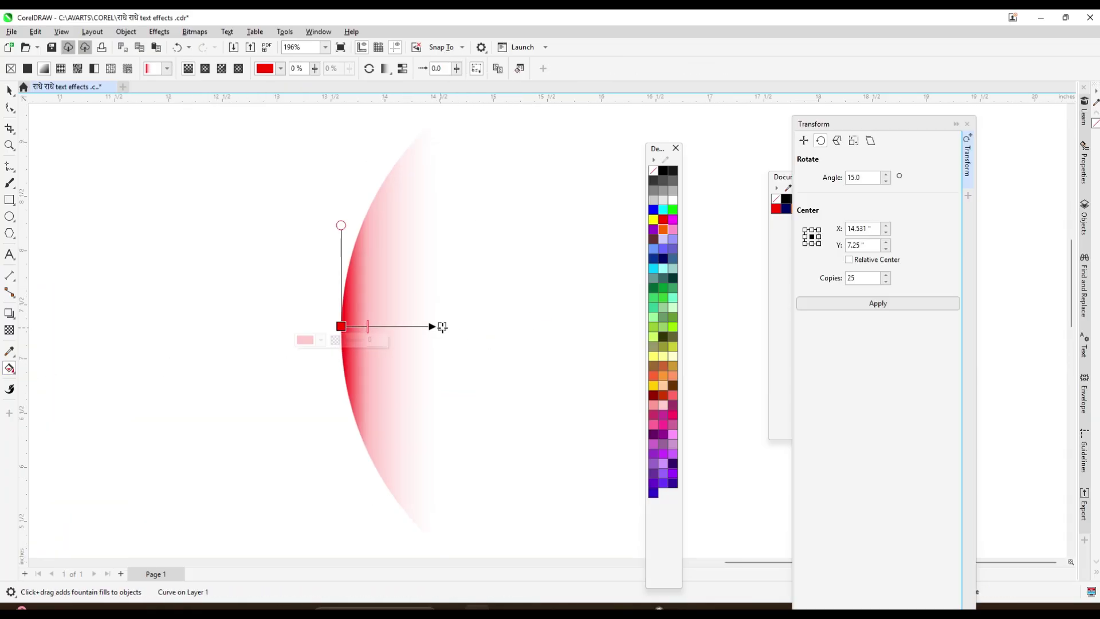
drag(442, 327, 468, 326)
drag(341, 327, 379, 326)
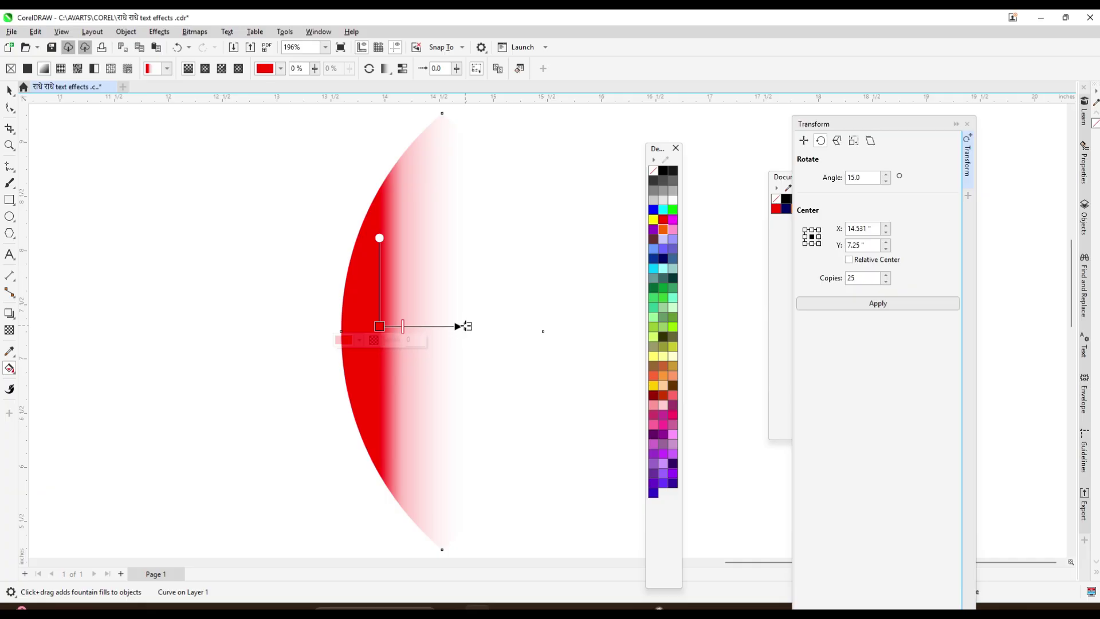
drag(467, 327, 527, 326)
drag(379, 326, 355, 326)
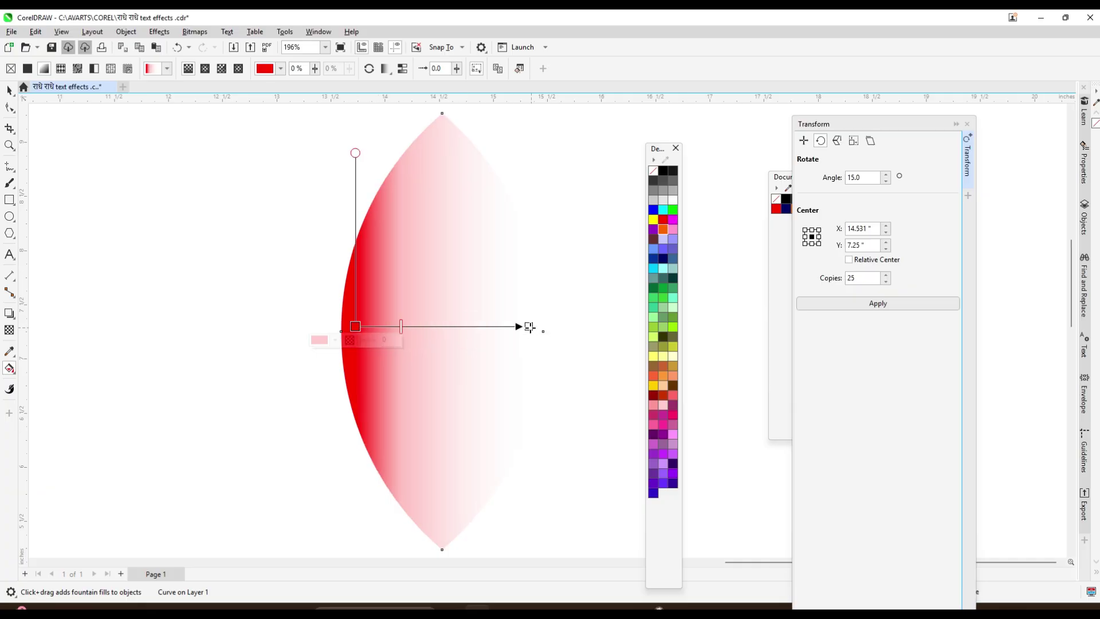
drag(529, 328, 492, 326)
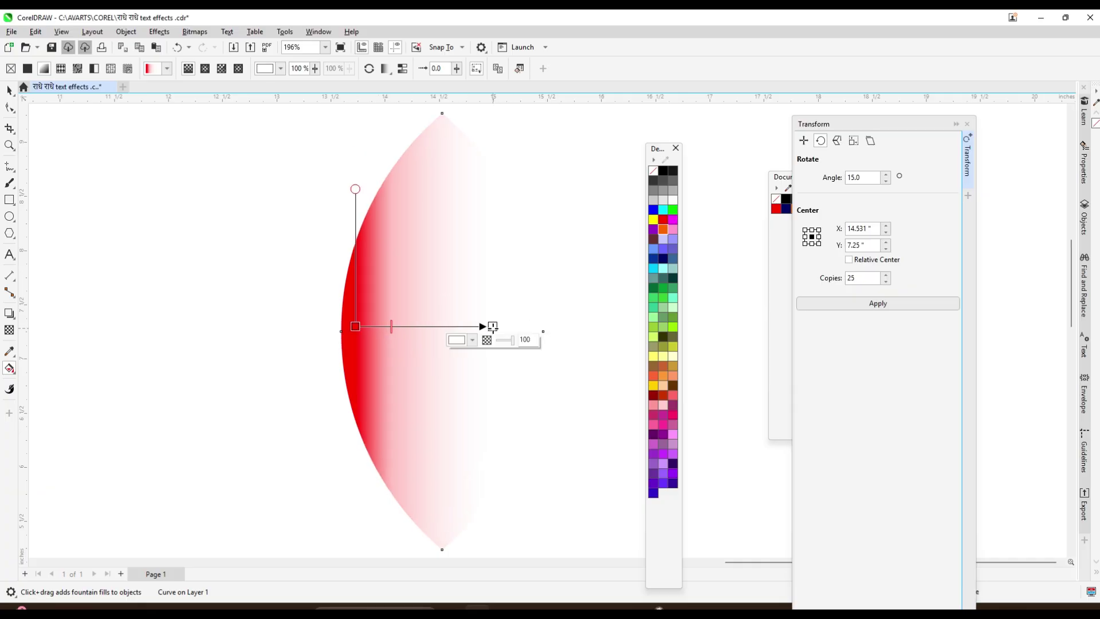
double_click(9, 91)
scroll(410, 292, down, 2)
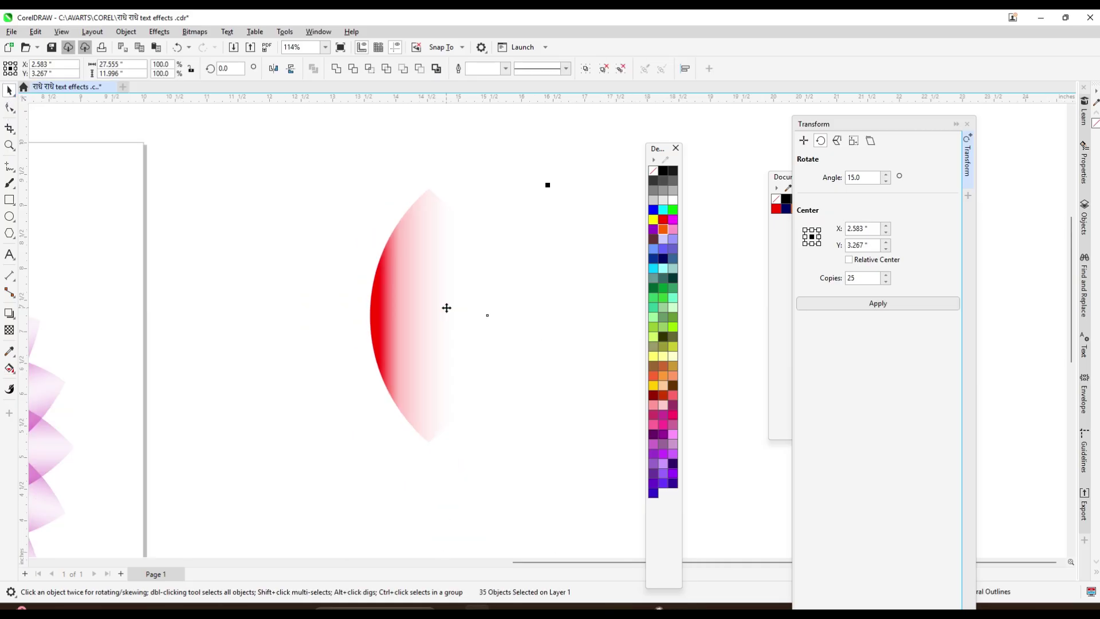
drag(423, 298, 505, 306)
right_click(506, 305)
key(ctrl+z)
Duplicate the adjusted red petal about 1.84 inches to the right and mirror the copy horizontally
click(430, 243)
click(390, 279)
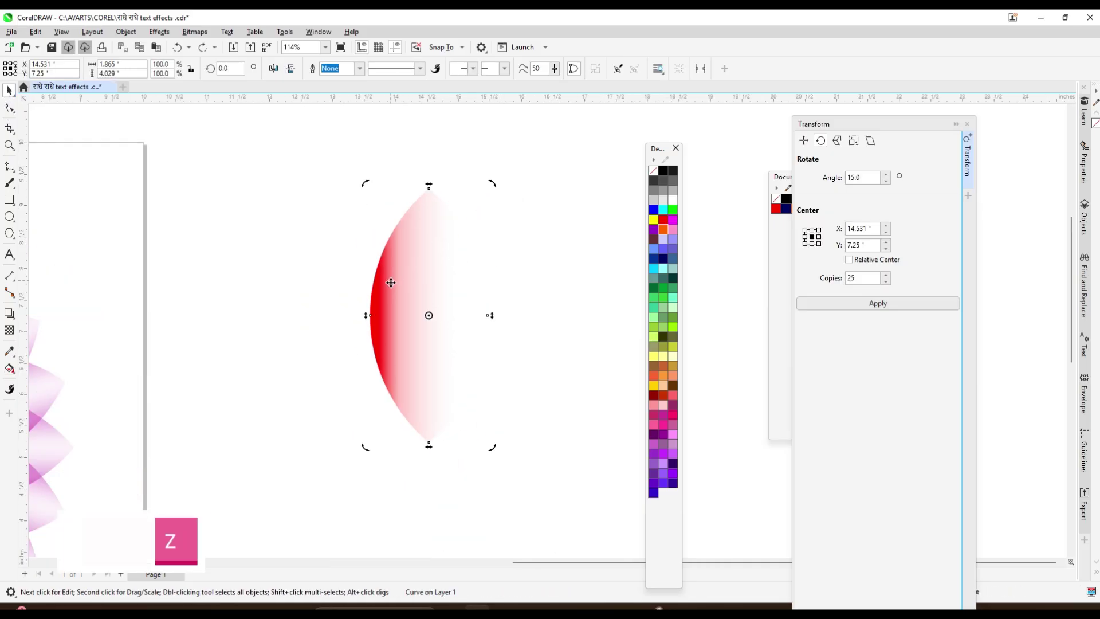
drag(390, 279, 506, 279)
right_click(506, 279)
click(299, 122)
click(528, 264)
click(233, 68)
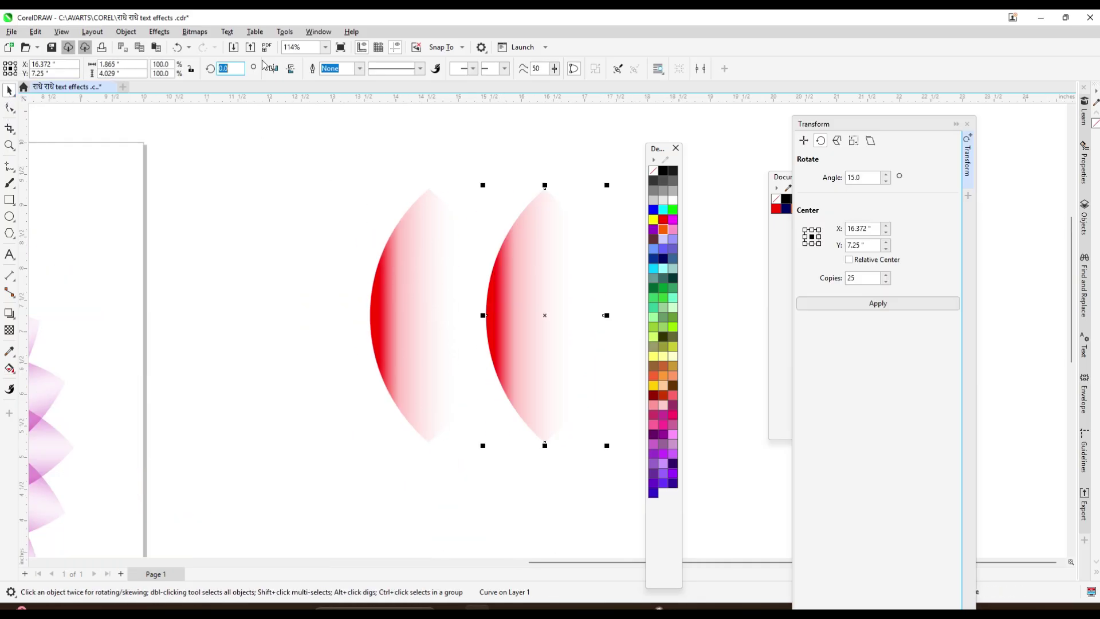
click(273, 68)
Align the red petal and its mirrored copy on one vertical centre line and group them
drag(270, 234, 626, 373)
drag(331, 213, 634, 342)
key(c)
scroll(570, 298, down, 5)
key(ctrl+g)
scroll(497, 278, down, 3)
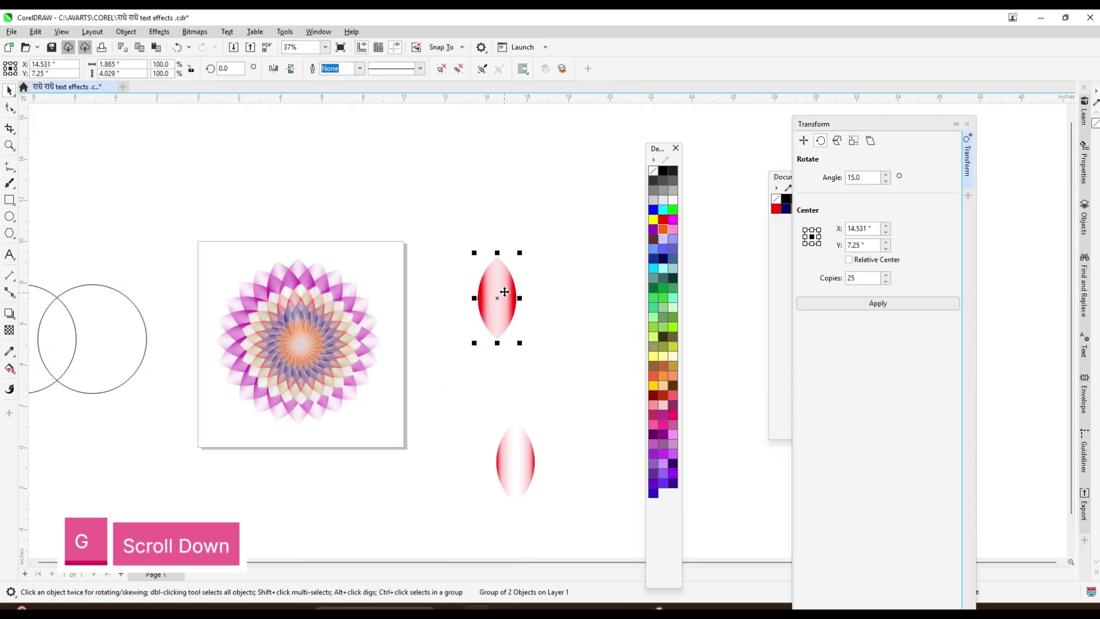
Rotate the red petal pair around a pivot near its bottom tip by 15 degrees with 25 copies
scroll(519, 343, up, 4)
click(481, 260)
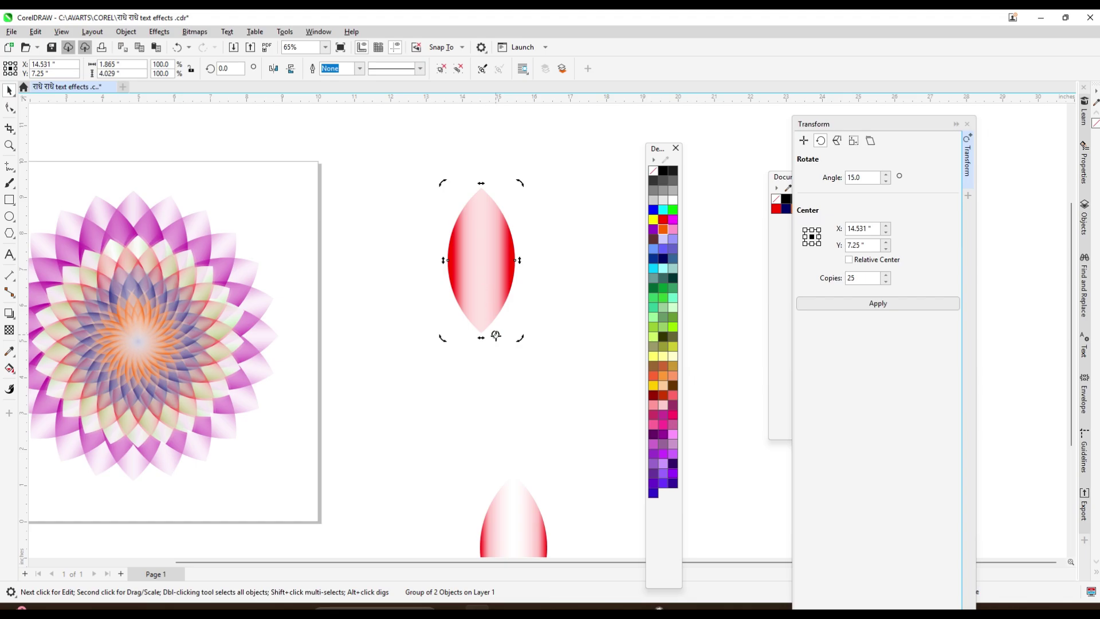
click(872, 307)
click(5, 92)
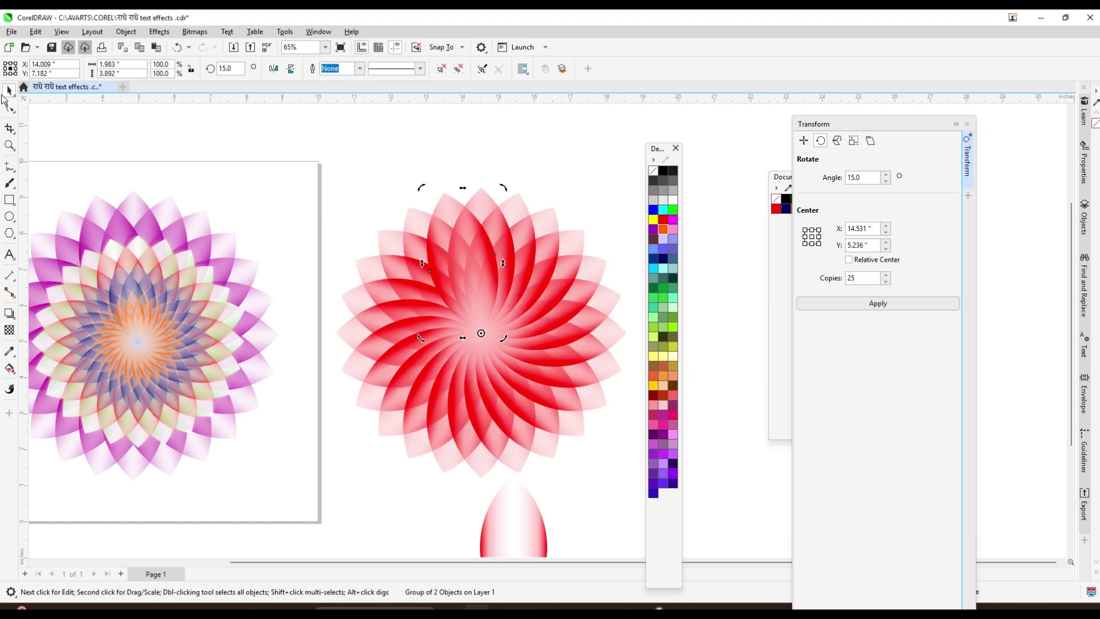
Group all petals of the new red flower and centre the group on the page
scroll(540, 247, down, 1)
click(460, 183)
drag(461, 187, 581, 303)
key(ctrl+g)
key(p)
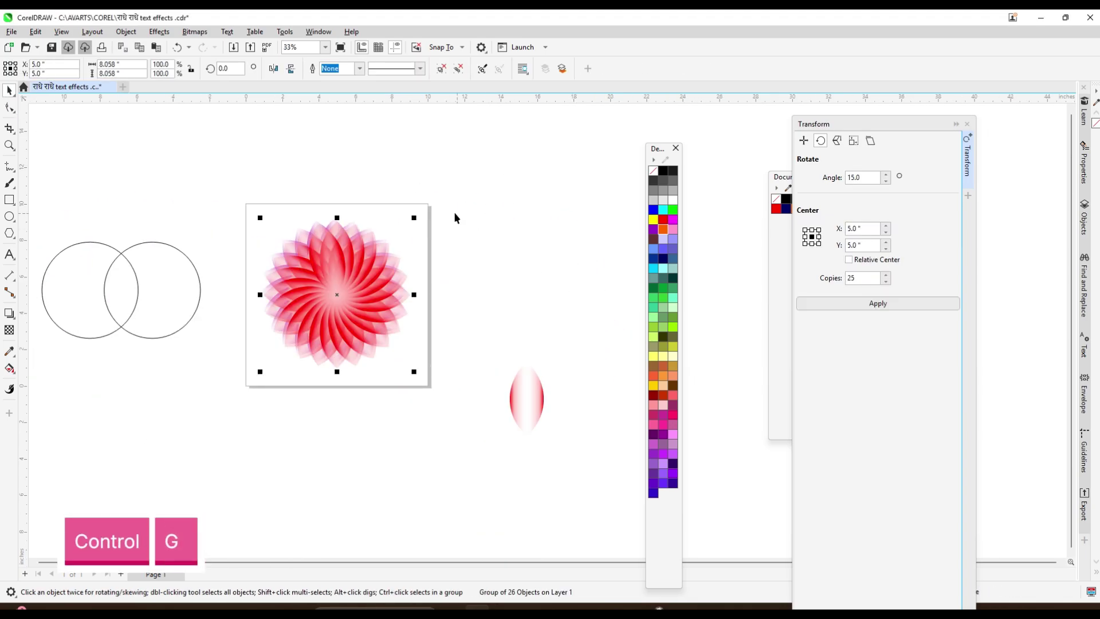
Enlarge the red flower to about 9.5 inches, send it behind the other flowers and rotate it about 0.4 degrees
scroll(454, 216, up, 2)
drag(393, 222, 407, 208)
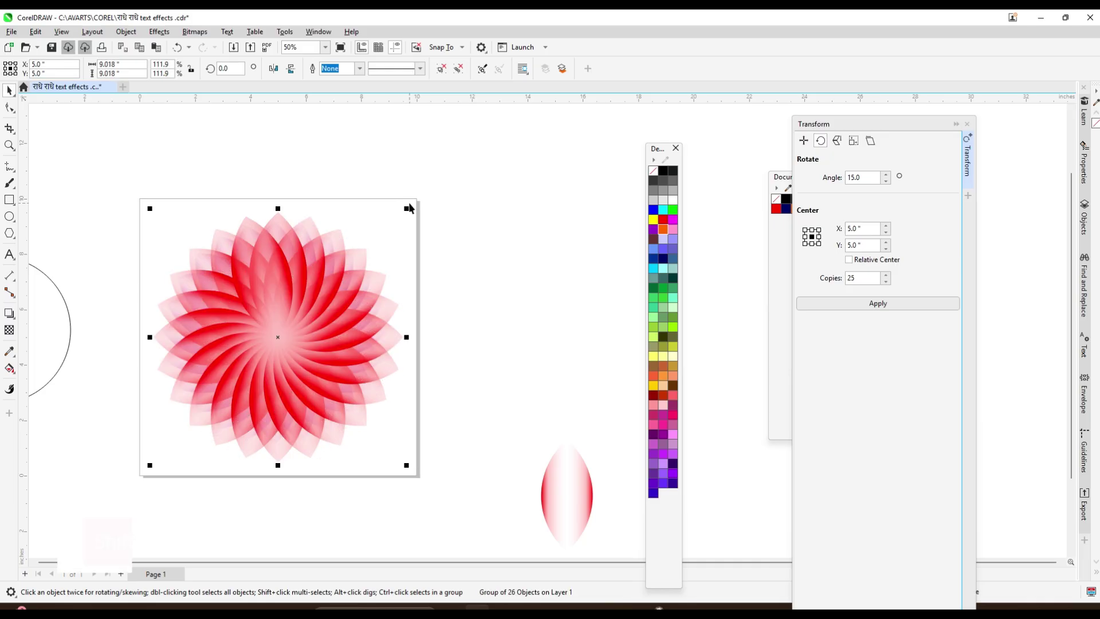
key(shift+Page_Down)
scroll(351, 254, up, 2)
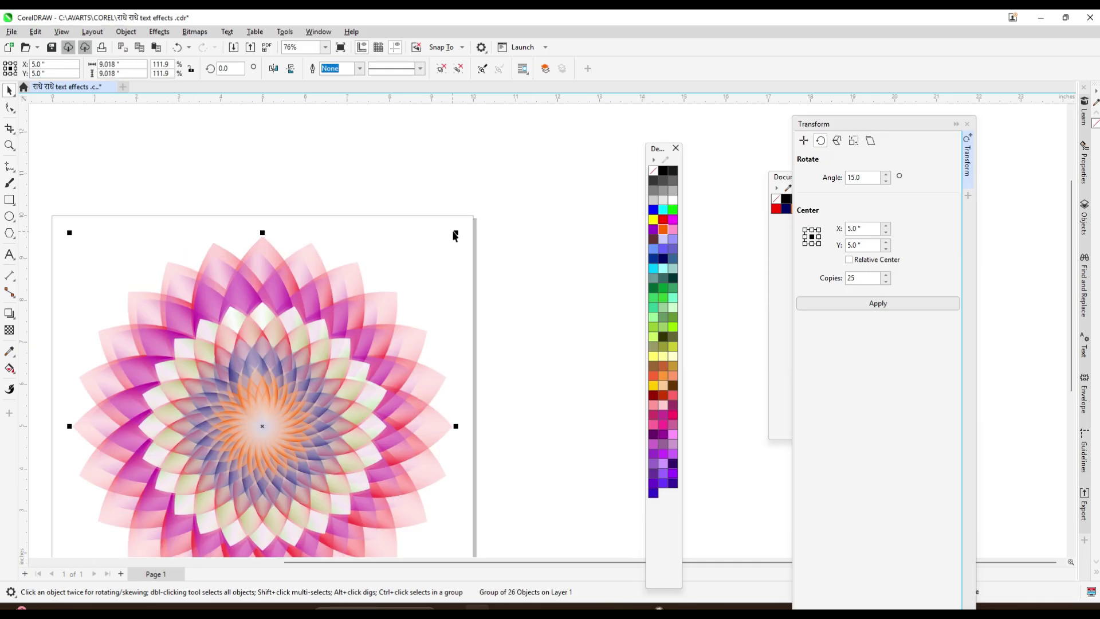
drag(455, 235, 469, 217)
click(362, 265)
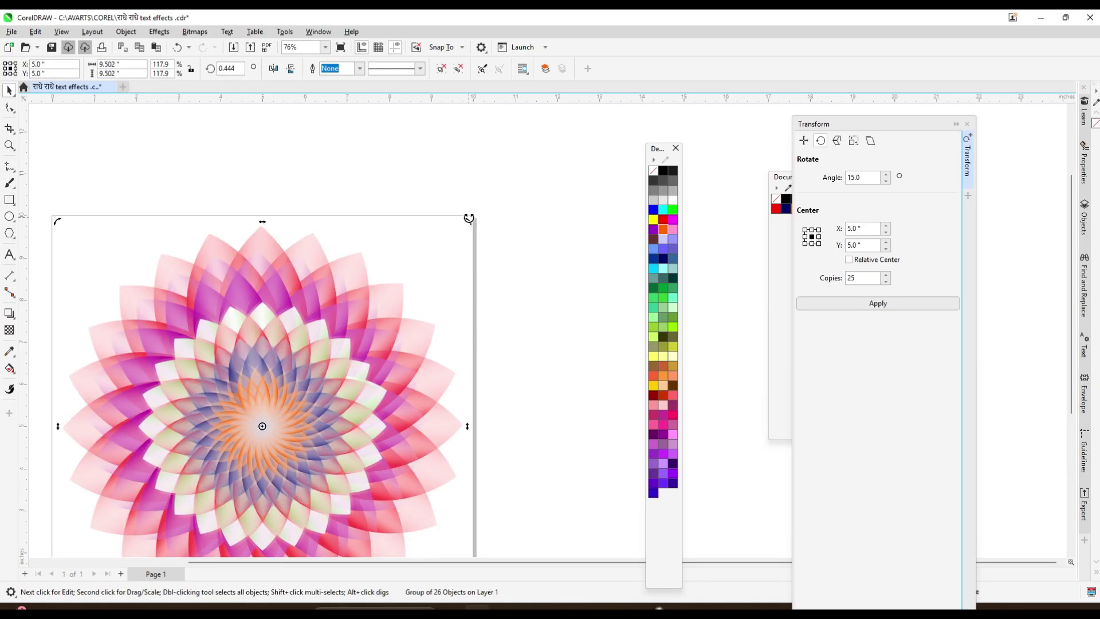
Delete the leftover red petal pair and the two overlapping circles beside the page
scroll(551, 317, down, 3)
drag(559, 337, 627, 501)
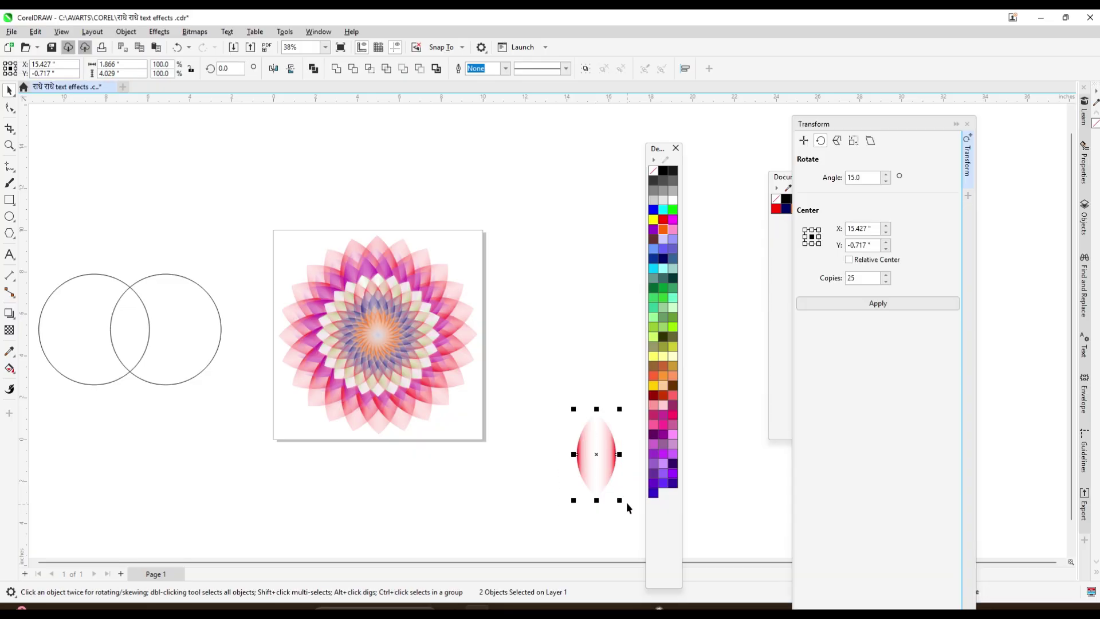
key(Delete)
scroll(310, 395, down, 2)
drag(115, 277, 267, 433)
key(Delete)
key(F4)
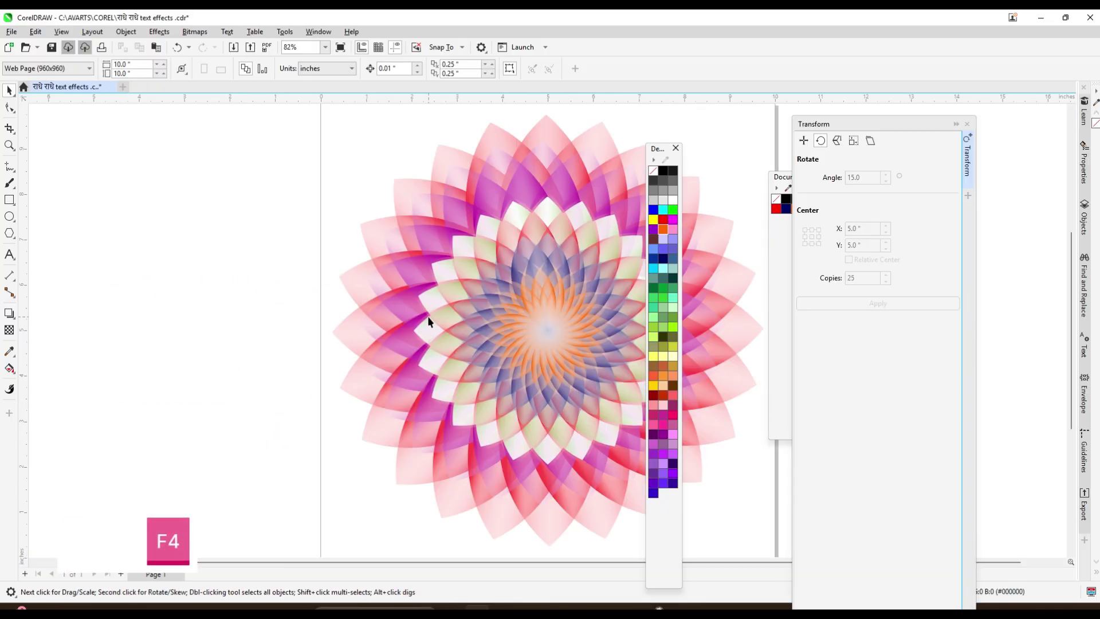
Move the Transform docker and the default colour palette off the flower and fit the artwork in view
drag(925, 123, 1032, 128)
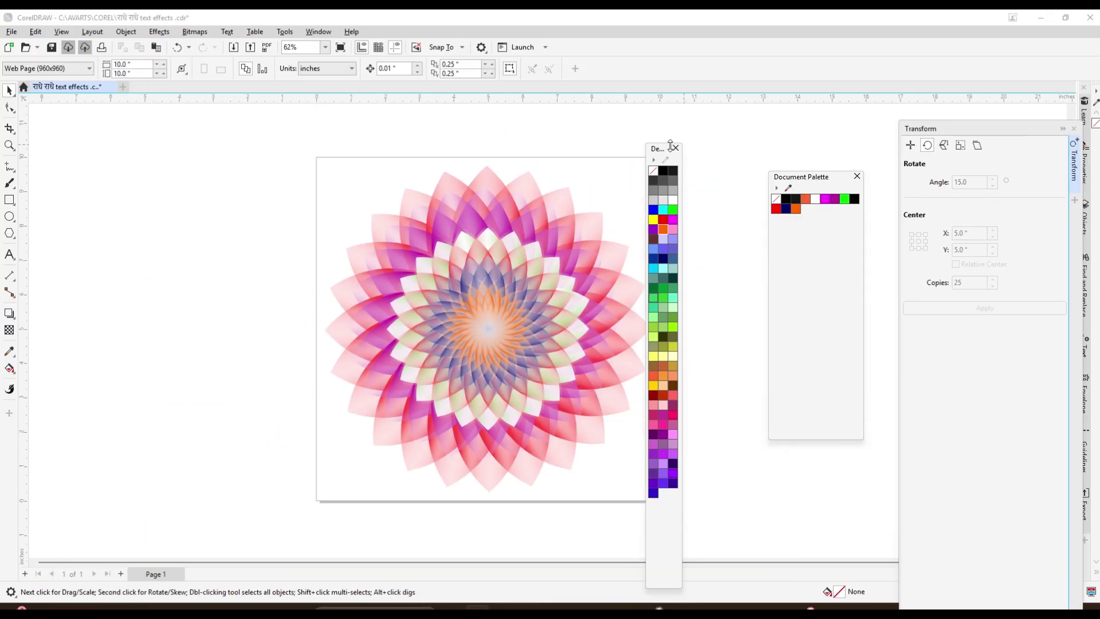
drag(659, 150, 824, 150)
key(F4)
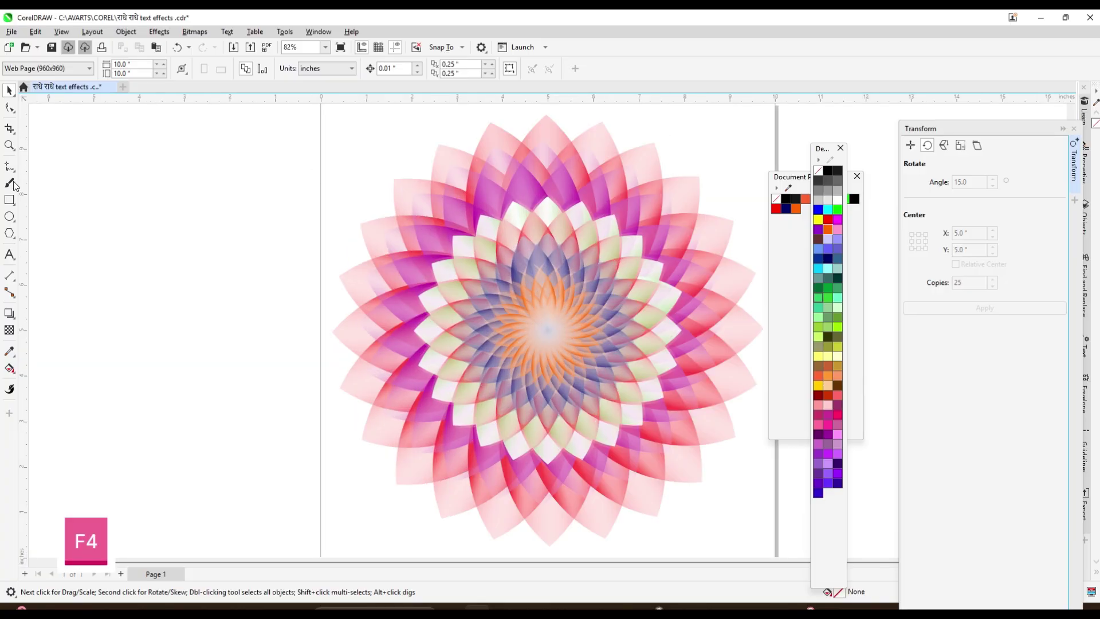
Create a page-sized rectangle behind the flower, fill it with black and remove its outline
double_click(9, 200)
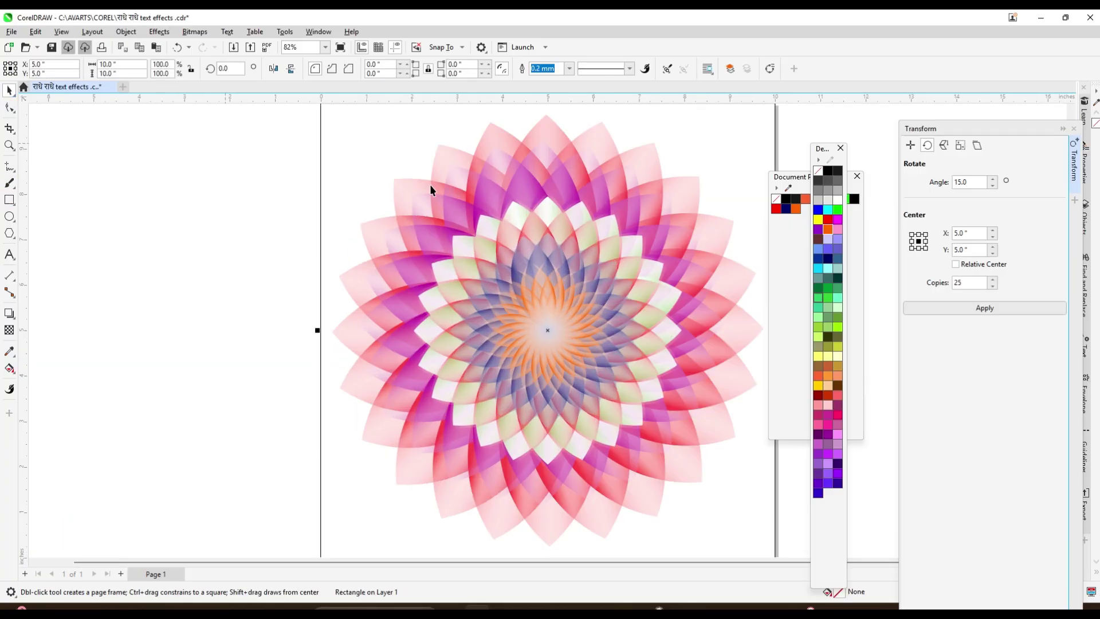
click(827, 170)
right_click(817, 171)
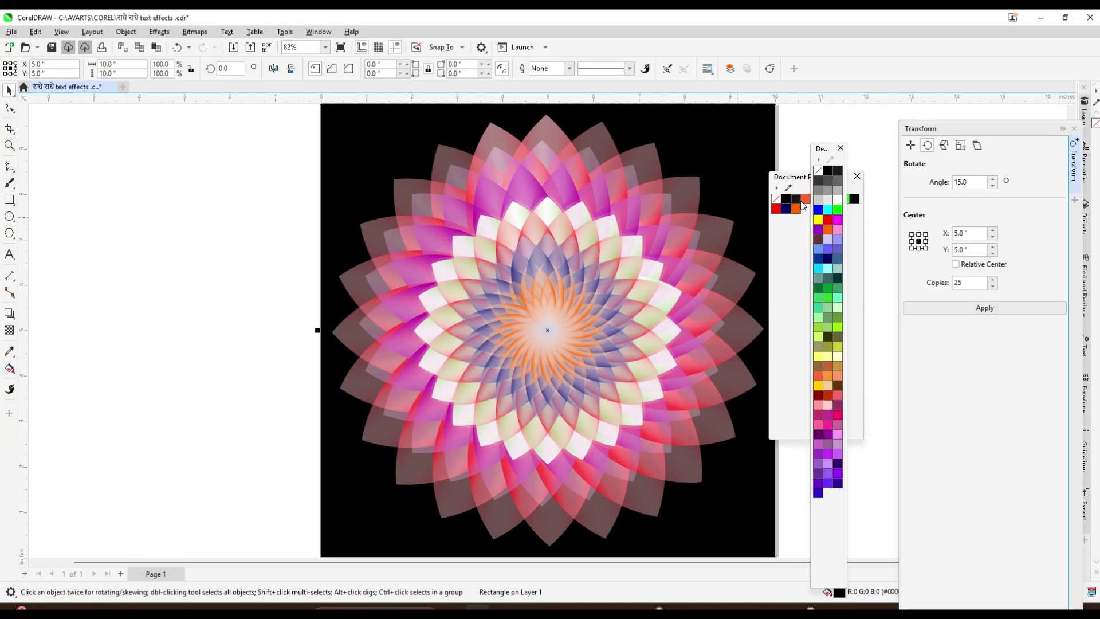
click(794, 201)
click(786, 200)
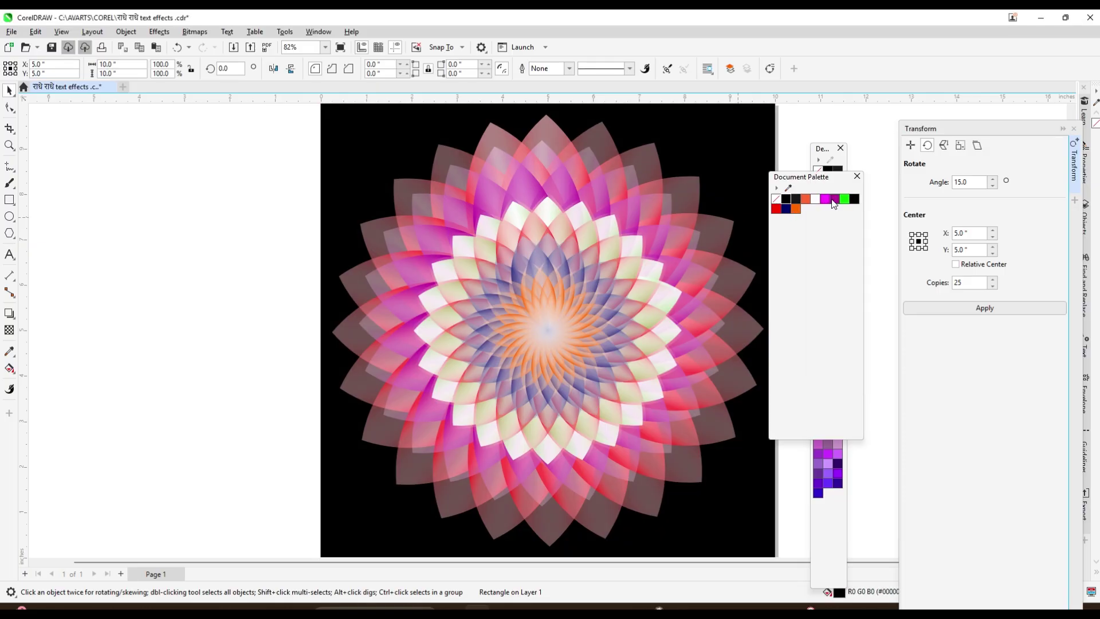
click(834, 200)
click(854, 199)
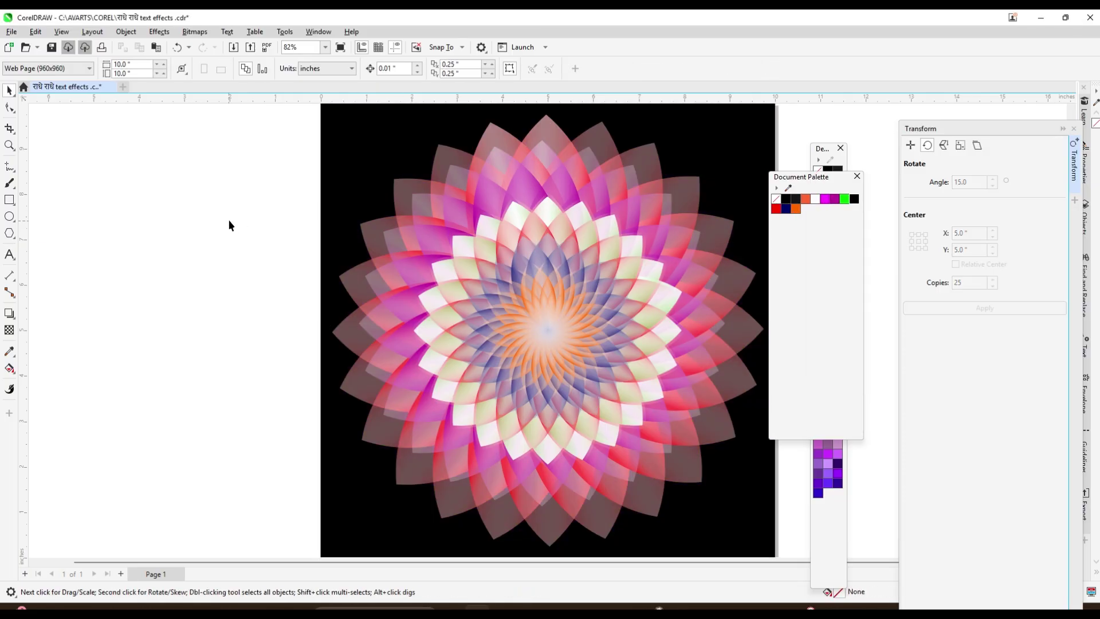
Preview the finished flower on its black background in full screen
key(F9)
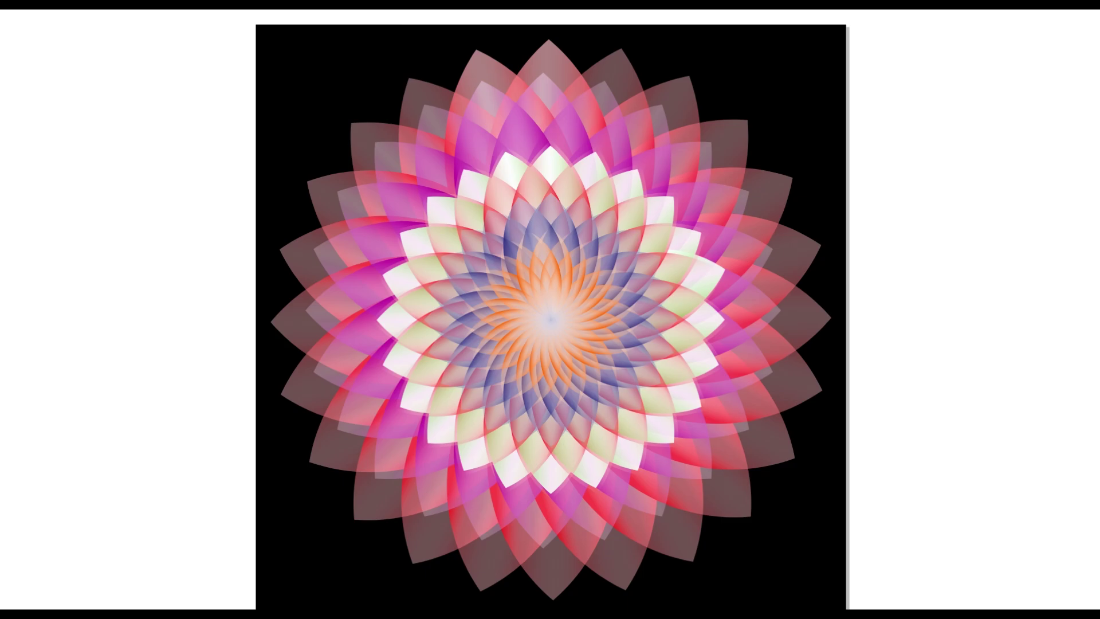
key(F9)
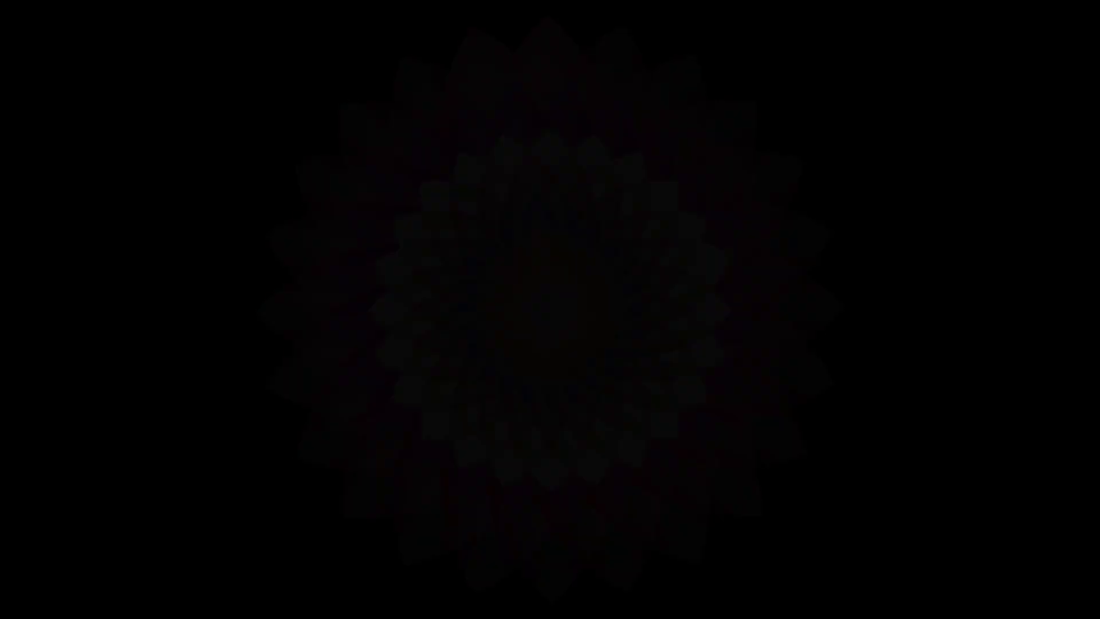